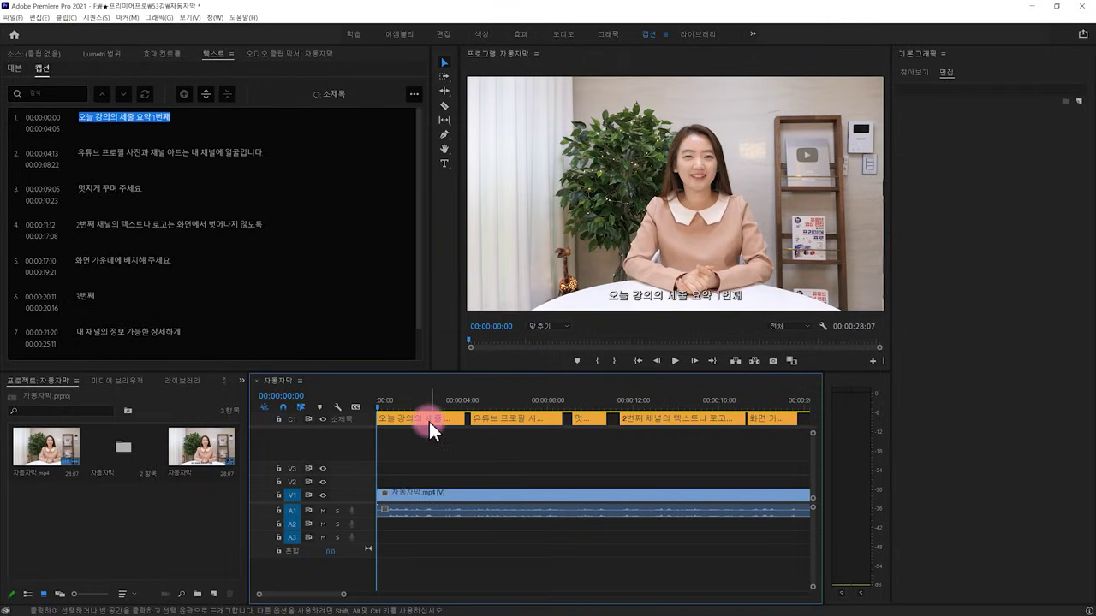
Step: Open Creative Cloud's Updates list showing Premiere Pro 15.0 installed today
{"action": "left_click_drag", "start_coordinate": [386, 406], "coordinate": [778, 418]}
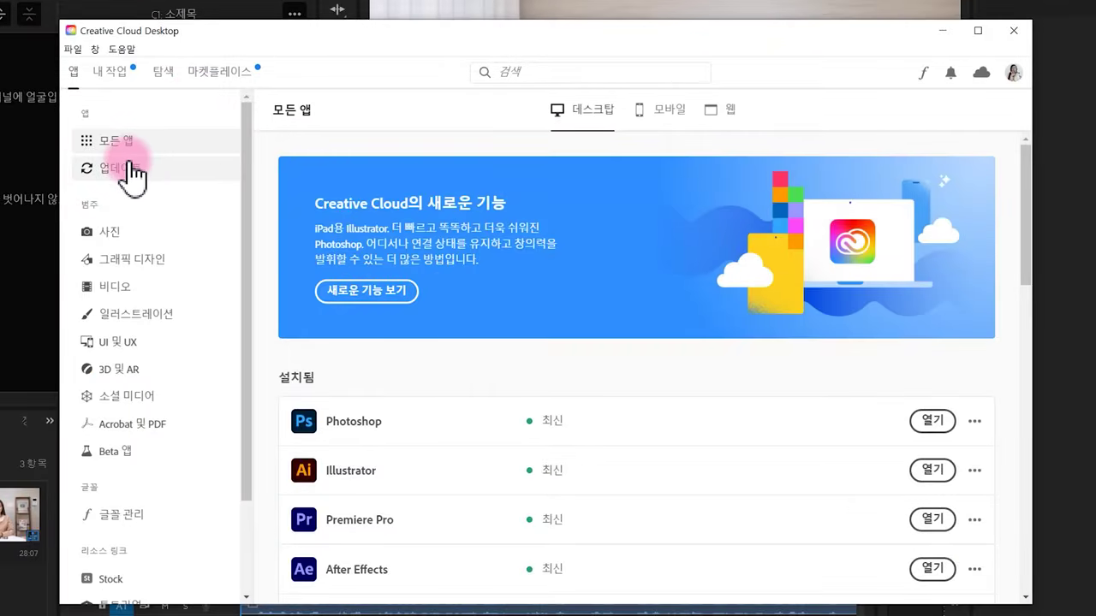
{"action": "left_click", "coordinate": [125, 177]}
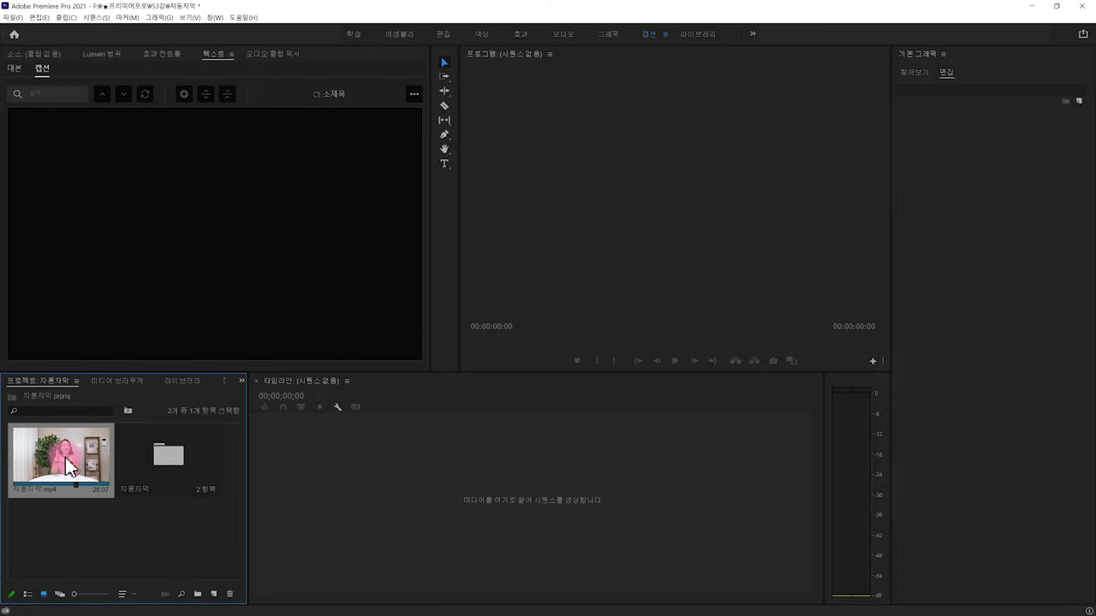
Step: Build a new sequence by dropping the interview clip 자동자막.mp4 onto the empty Timeline
{"action": "left_click_drag", "start_coordinate": [65, 457], "coordinate": [466, 499]}
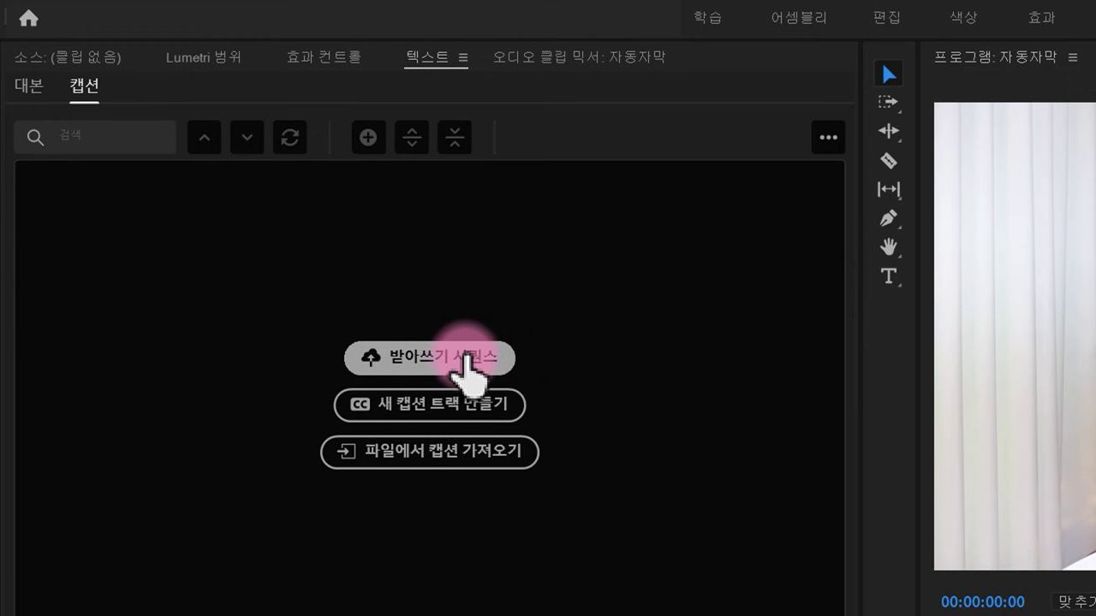
Step: Transcribe the 자동자막 sequence audio with the language kept as English (영어)
{"action": "left_click", "coordinate": [465, 355]}
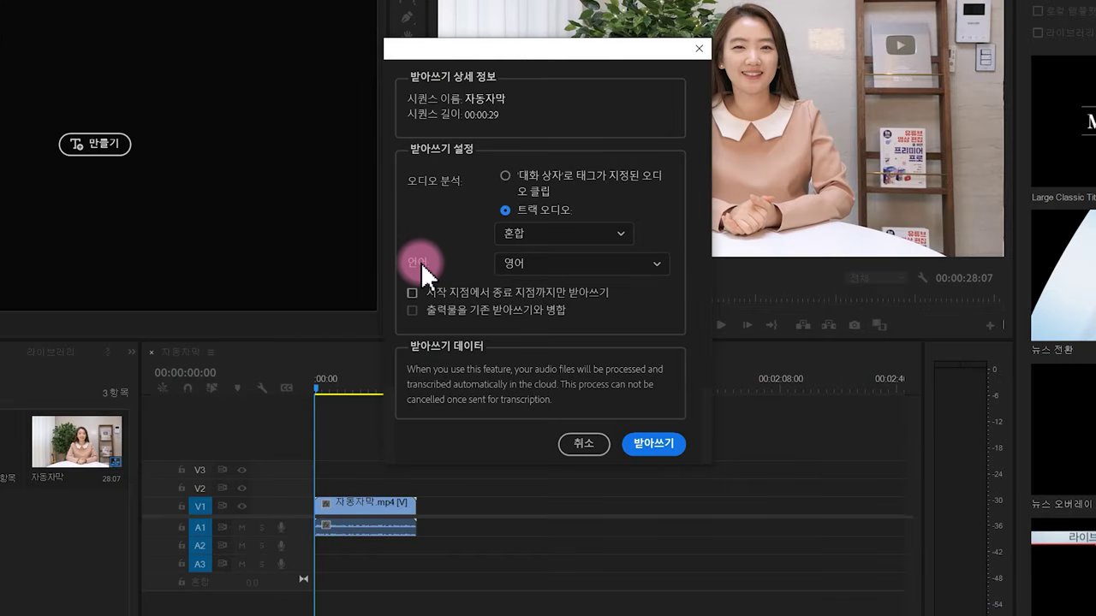
{"action": "left_click", "coordinate": [571, 265]}
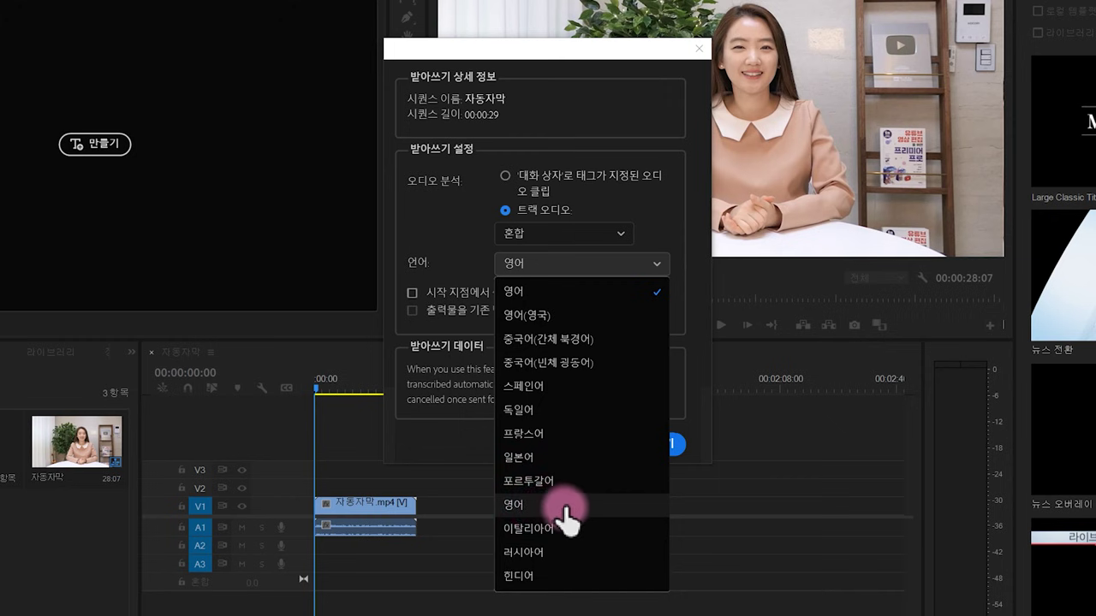
{"action": "left_click", "coordinate": [588, 505]}
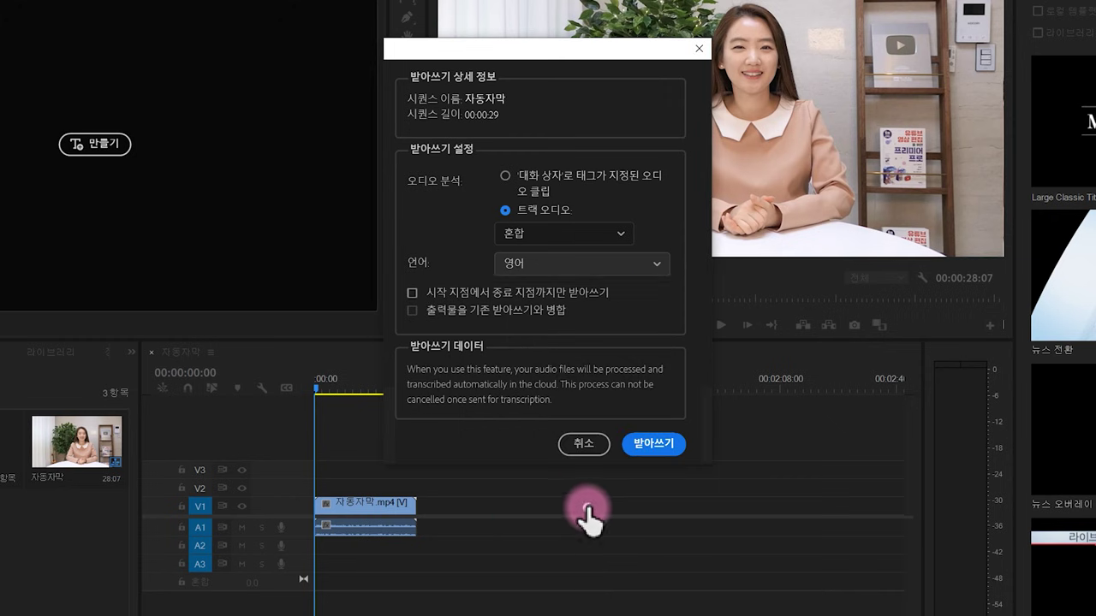
{"action": "left_click", "coordinate": [652, 445]}
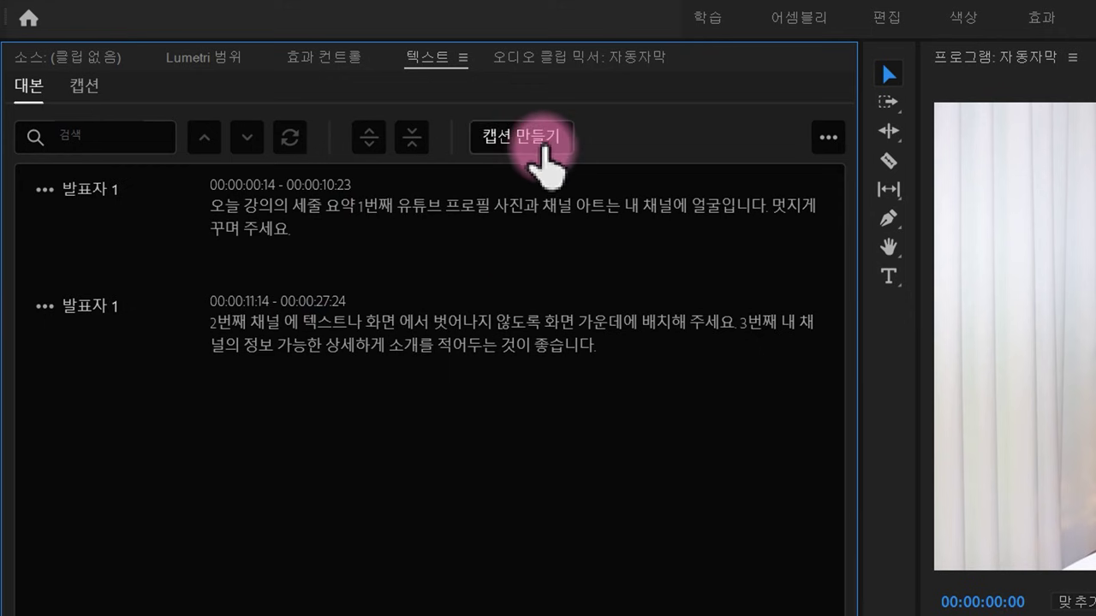
Step: Generate subtitle captions from the sequence transcript, producing seven captions on track C1
{"action": "left_click", "coordinate": [542, 146]}
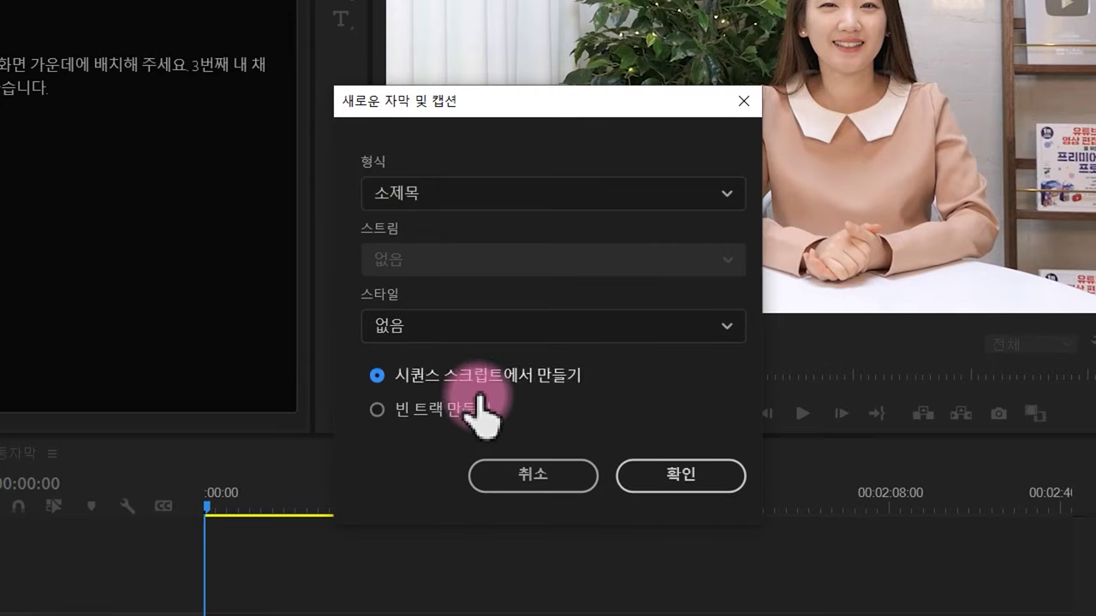
{"action": "left_click", "coordinate": [681, 476]}
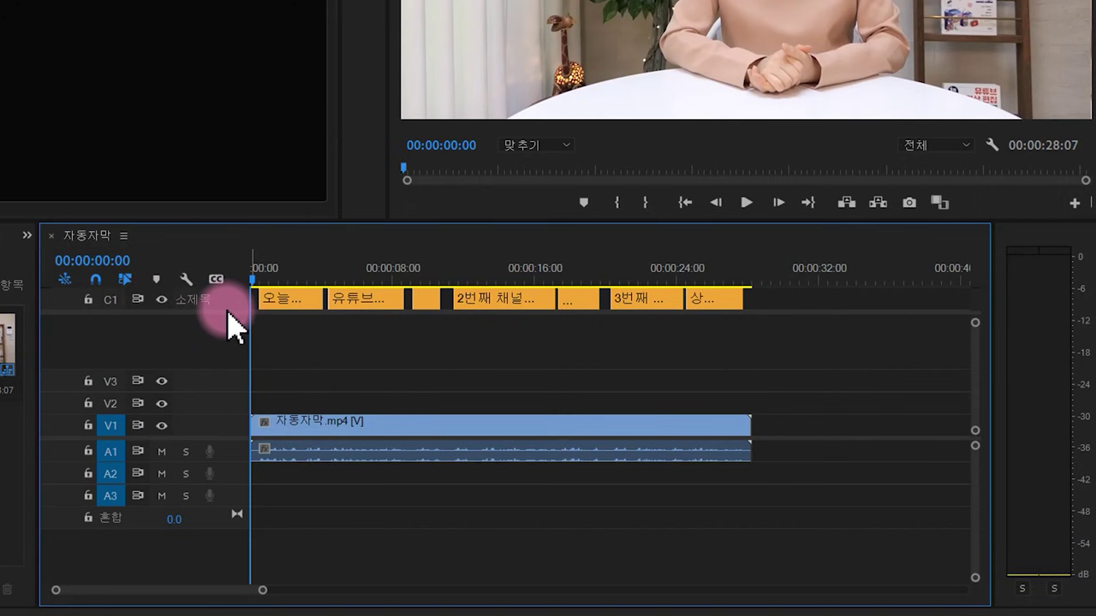
{"action": "key", "text": "space"}
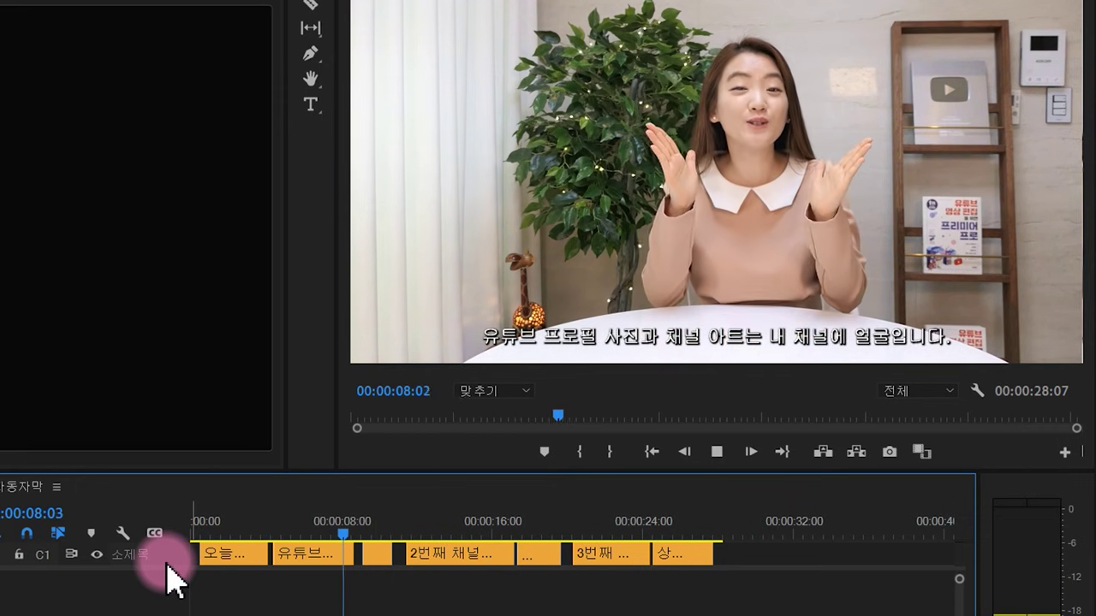
{"action": "key", "text": "space"}
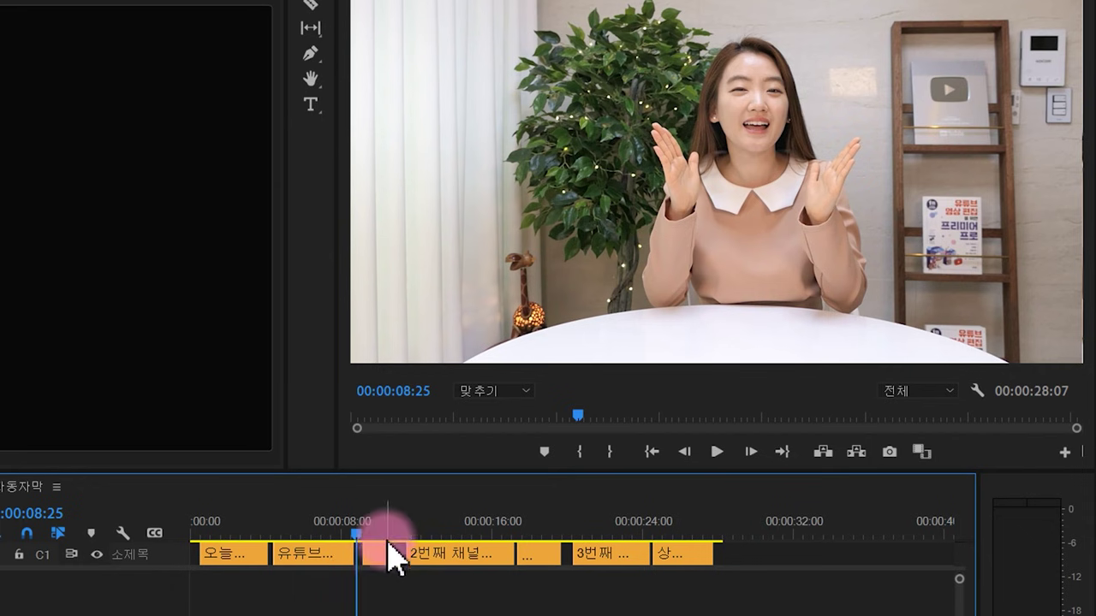
{"action": "mouse_move", "coordinate": [416, 531]}
{"action": "left_mouse_down"}
{"action": "mouse_move", "coordinate": [559, 563]}
{"action": "mouse_move", "coordinate": [501, 575]}
{"action": "mouse_move", "coordinate": [359, 562]}
{"action": "left_mouse_up"}
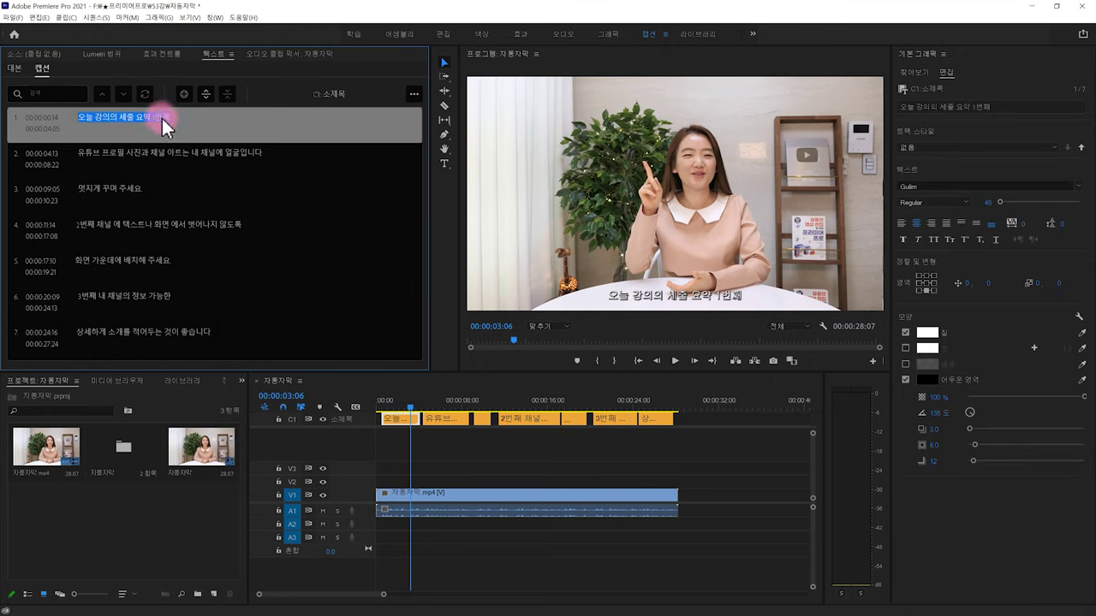
Step: Try splitting the first caption, merge the halves, then undo to restore it whole
{"action": "left_click", "coordinate": [153, 118]}
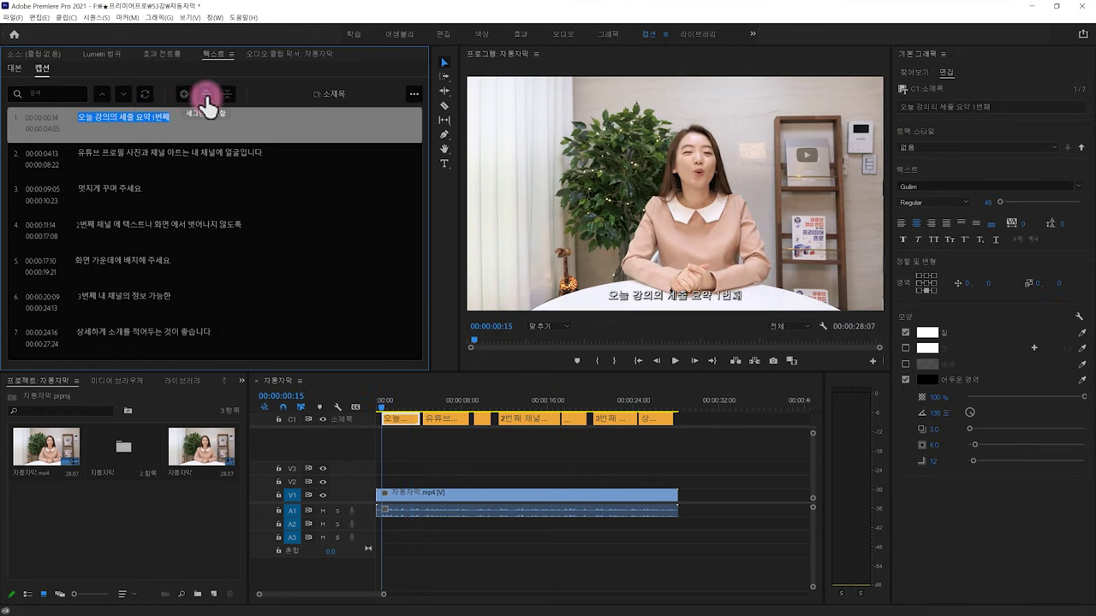
{"action": "left_click", "coordinate": [205, 94]}
{"action": "left_click", "coordinate": [411, 455]}
{"action": "left_click", "coordinate": [389, 400]}
{"action": "left_click", "coordinate": [396, 419]}
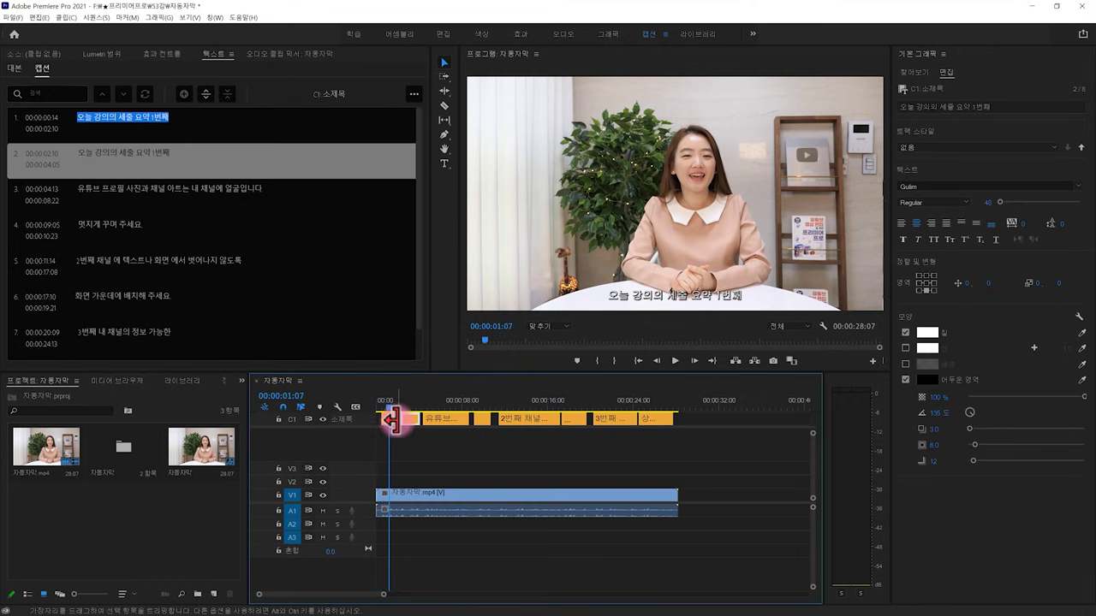
{"action": "left_click_drag", "start_coordinate": [404, 417], "coordinate": [387, 416]}
{"action": "left_click", "coordinate": [405, 407]}
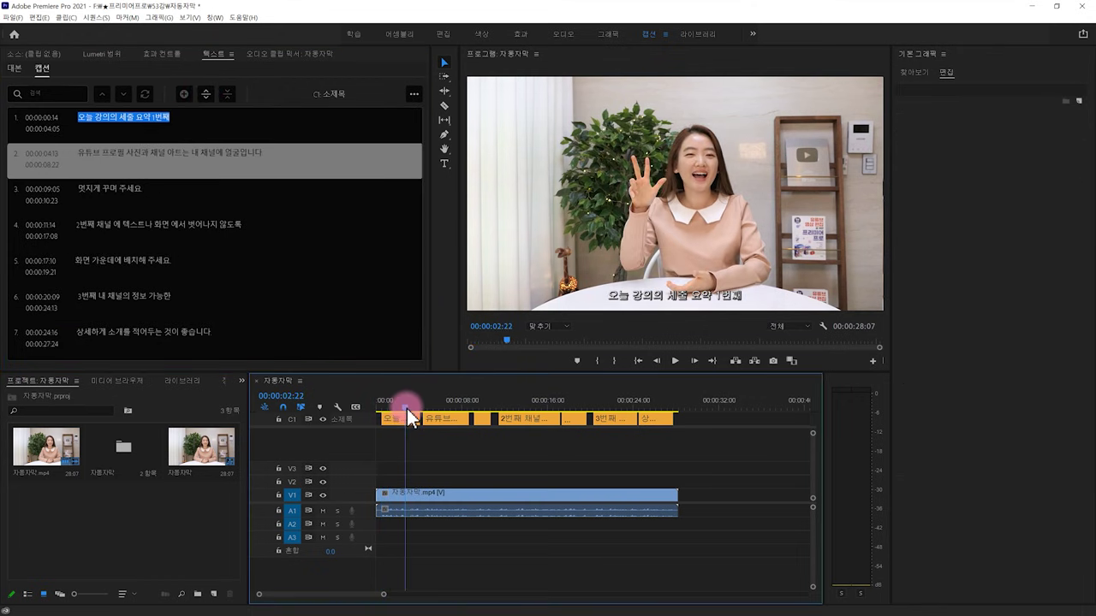
{"action": "left_click", "coordinate": [205, 94]}
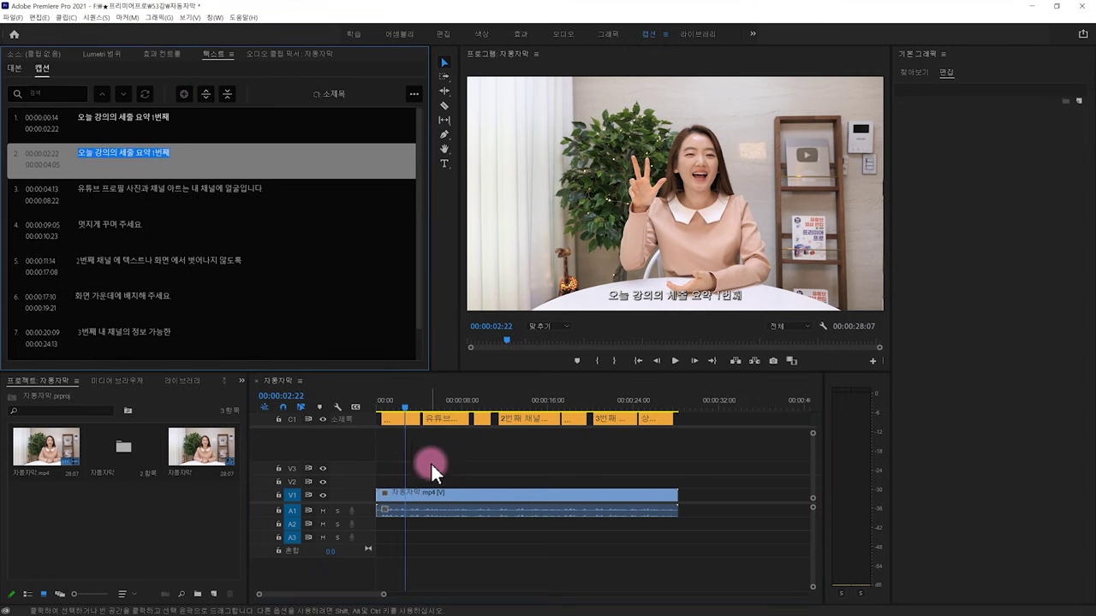
{"action": "left_click", "coordinate": [411, 421]}
{"action": "left_click_drag", "start_coordinate": [406, 408], "coordinate": [410, 410]}
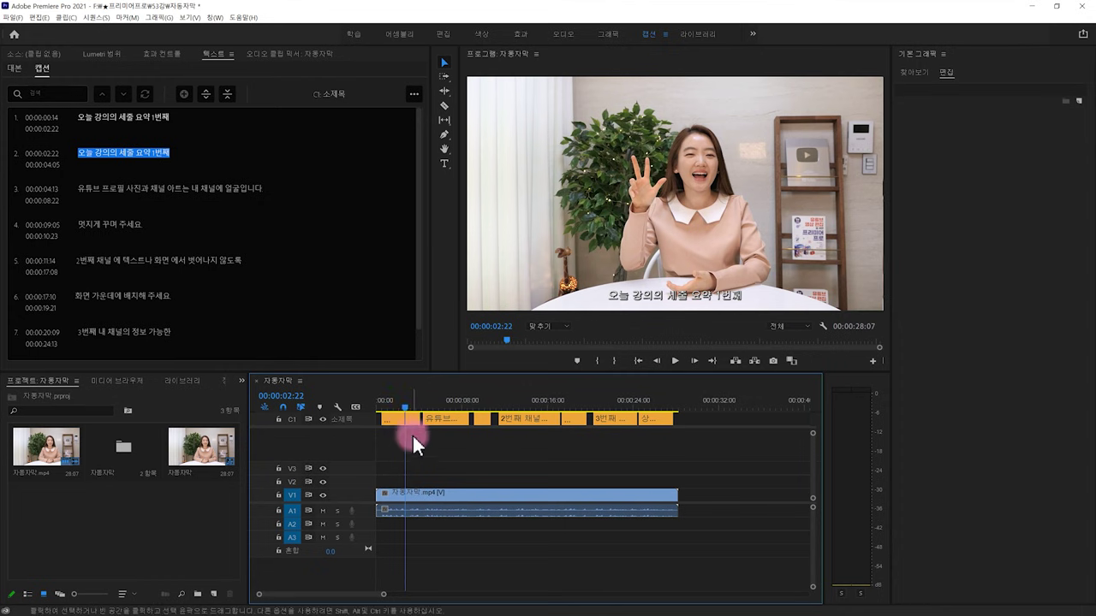
{"action": "left_click_drag", "start_coordinate": [411, 415], "coordinate": [397, 412]}
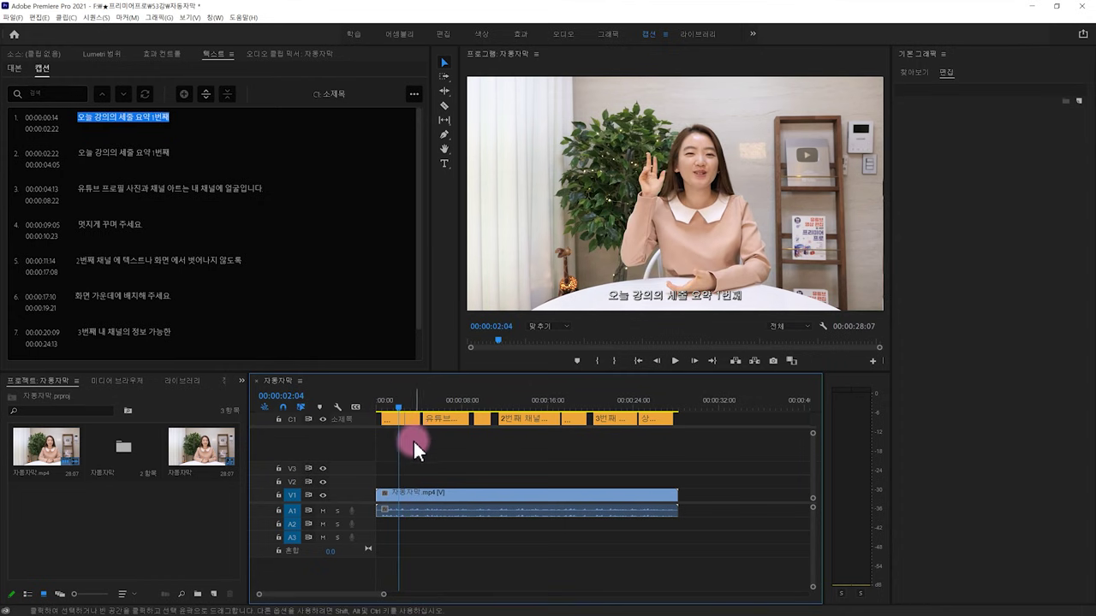
{"action": "key", "text": "="}
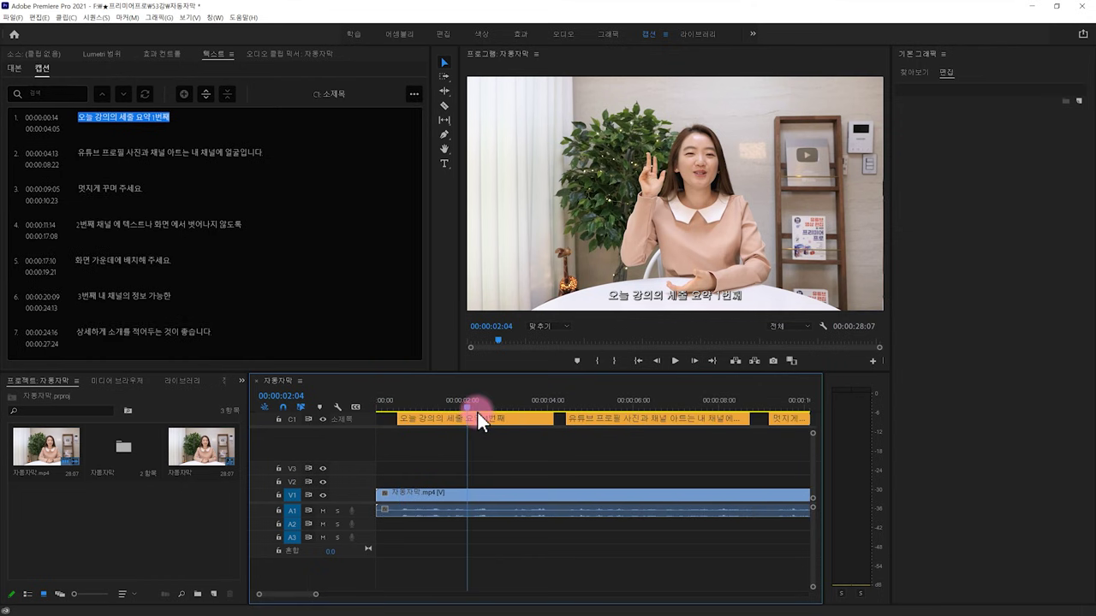
Step: Split the first caption at 00:00:03:04 with Ctrl+K
{"action": "left_click_drag", "start_coordinate": [470, 407], "coordinate": [514, 418]}
{"action": "left_click", "coordinate": [523, 421]}
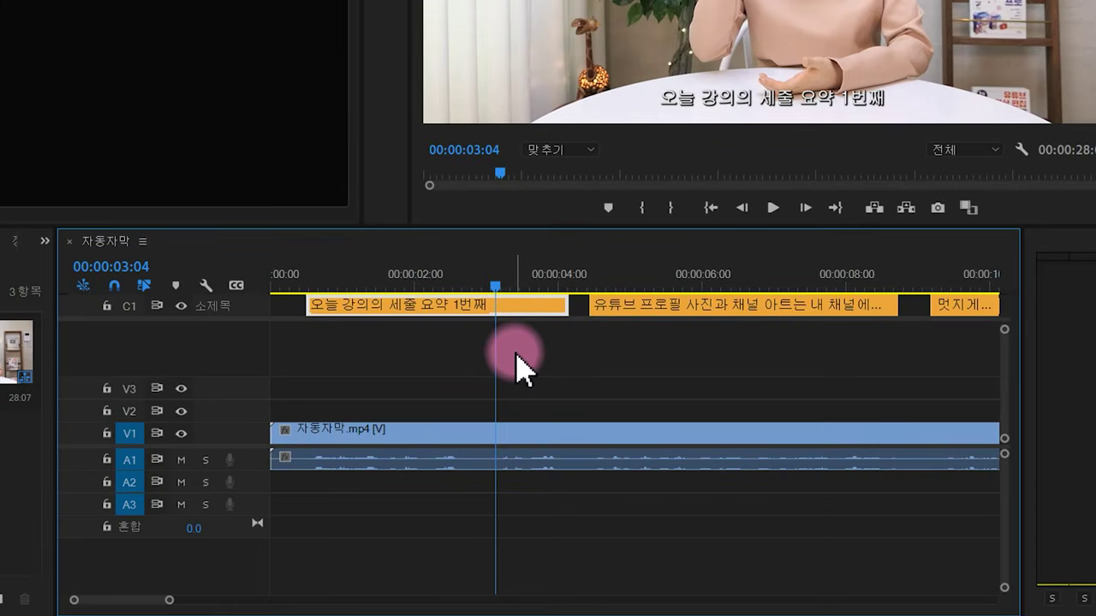
{"action": "key", "text": "ctrl+k"}
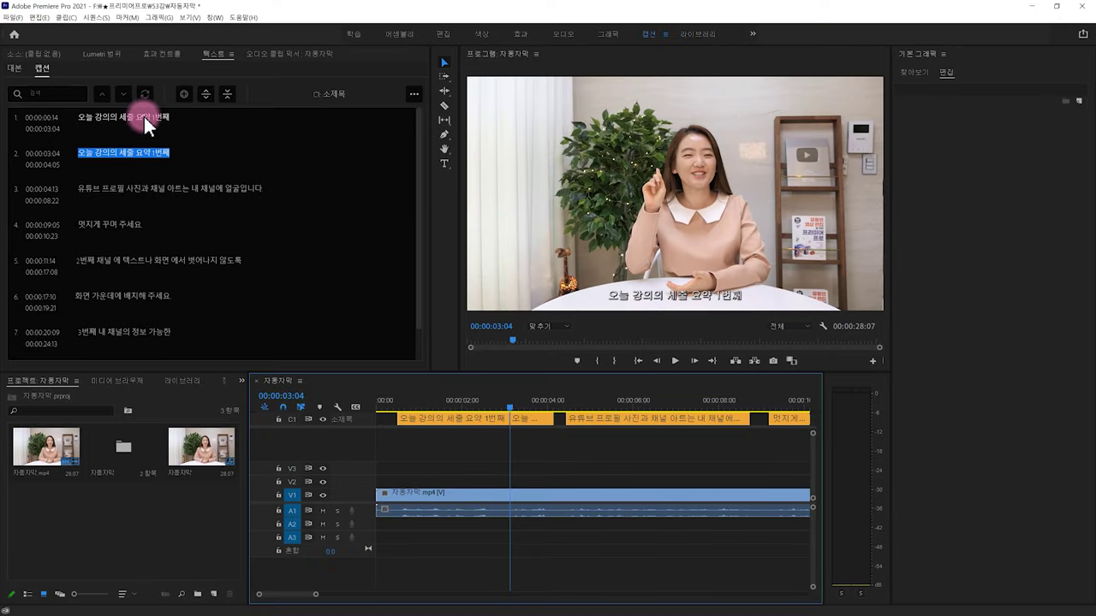
{"action": "left_click", "coordinate": [144, 116]}
{"action": "left_click", "coordinate": [145, 152]}
{"action": "left_click", "coordinate": [145, 125]}
Step: Change the new second caption's text to '첫 번째'
{"action": "left_click", "coordinate": [492, 457]}
{"action": "left_click_drag", "start_coordinate": [506, 402], "coordinate": [533, 442]}
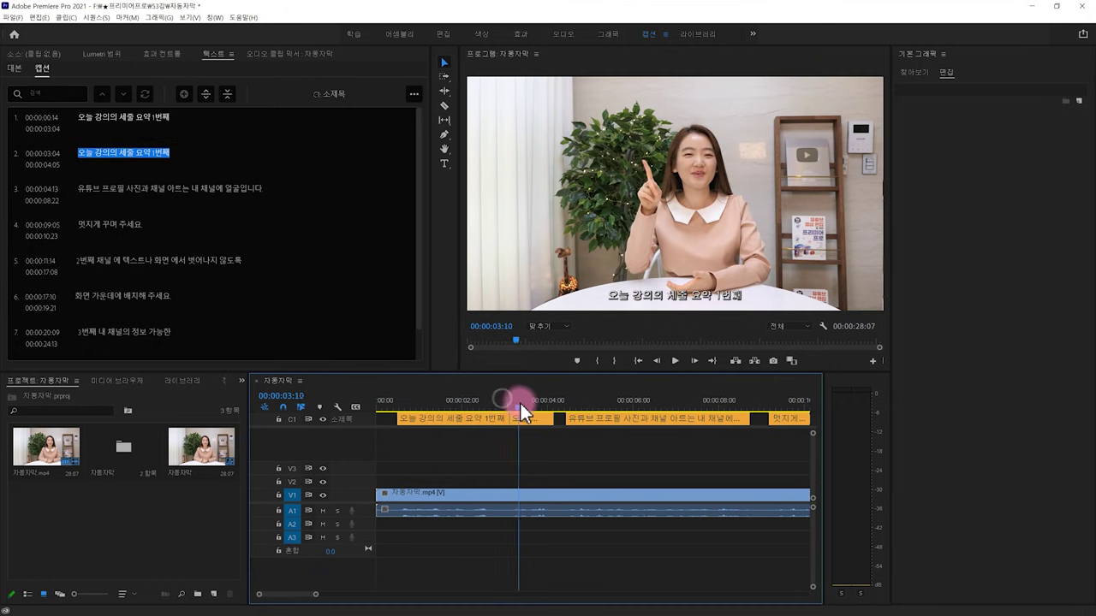
{"action": "left_click", "coordinate": [537, 418]}
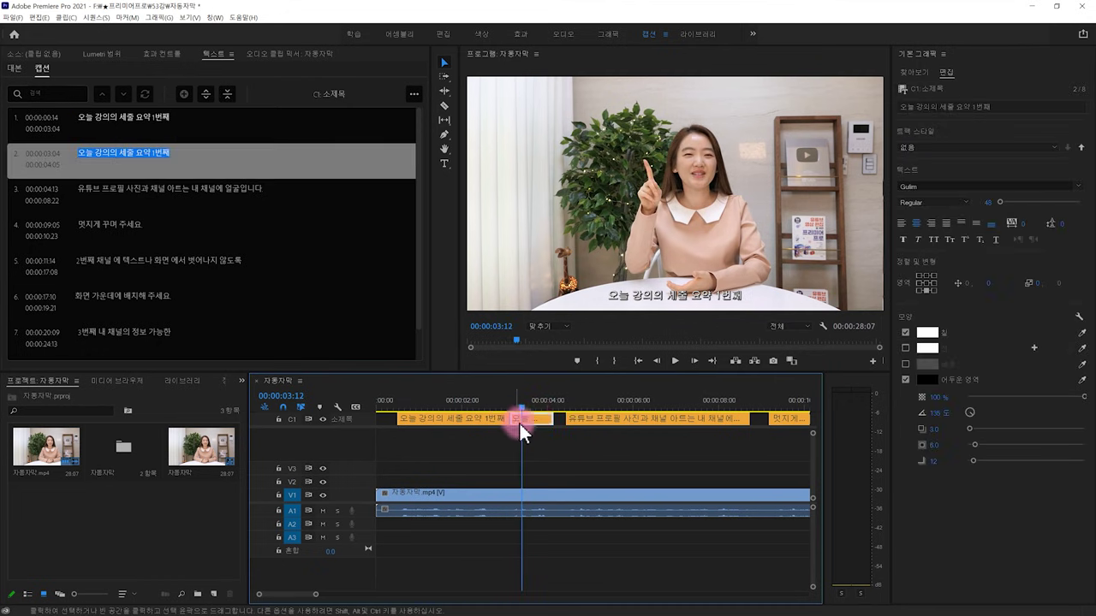
{"action": "double_click", "coordinate": [692, 298]}
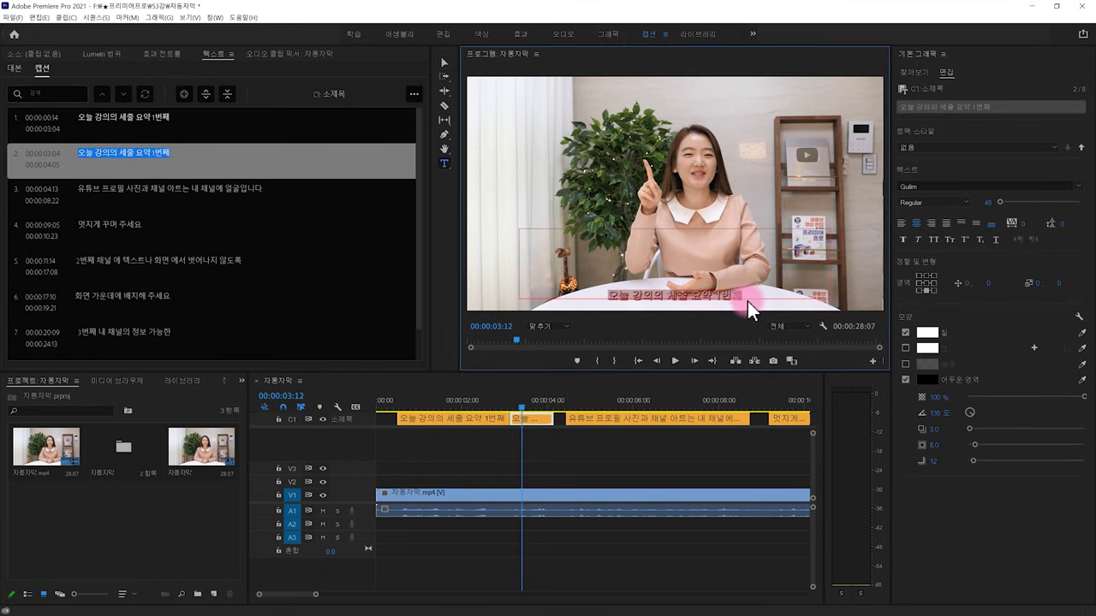
{"action": "type", "text": "첫 번째"}
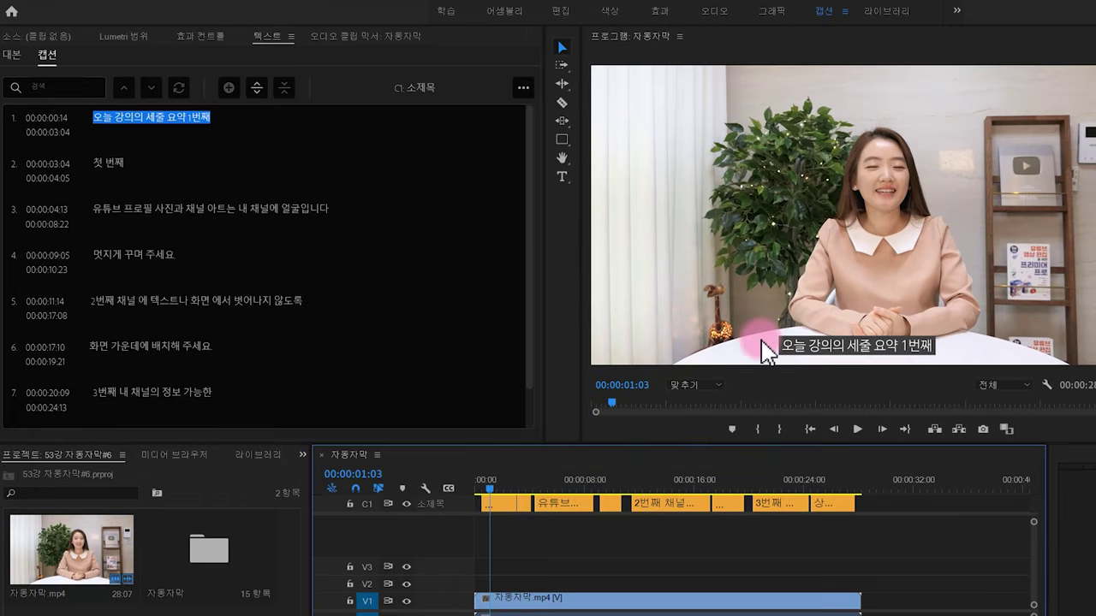
{"action": "left_click", "coordinate": [854, 343]}
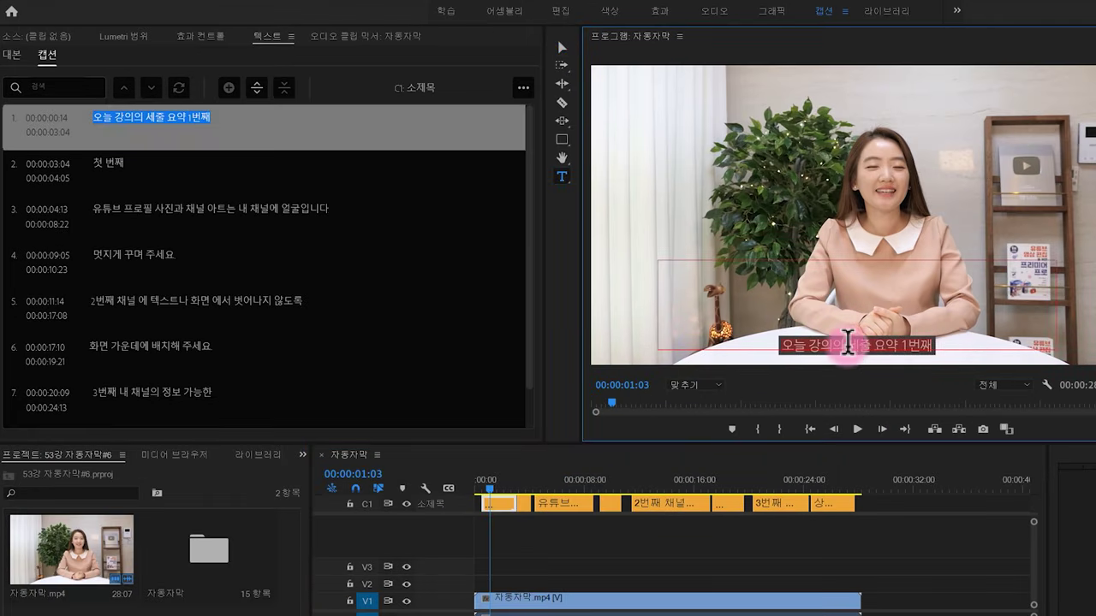
{"action": "type", "text": "dfsdfsd"}
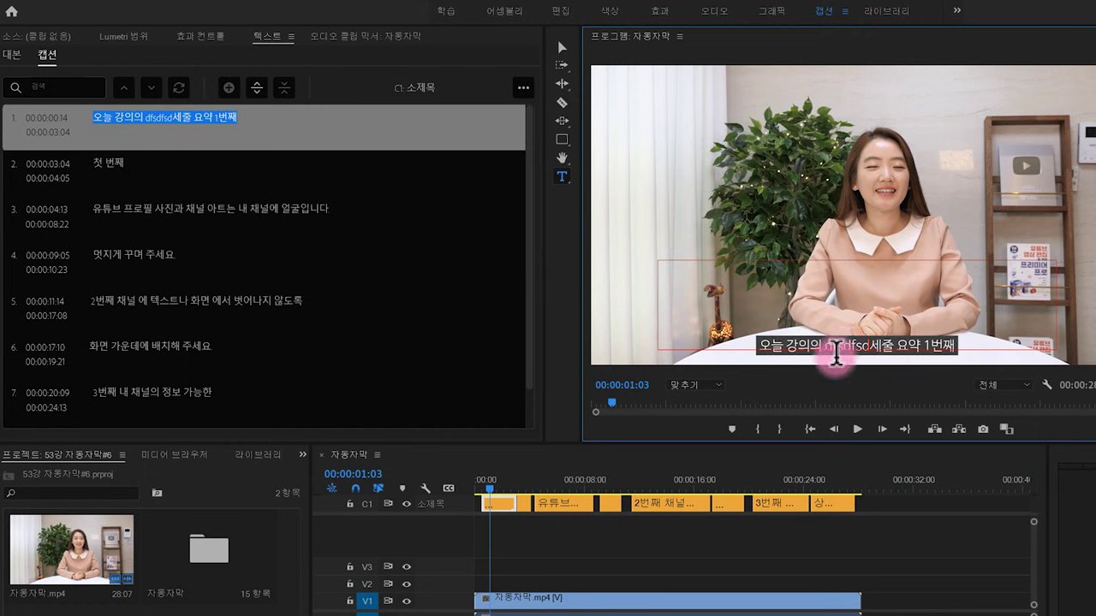
{"action": "left_click", "coordinate": [683, 542]}
{"action": "left_click", "coordinate": [189, 120]}
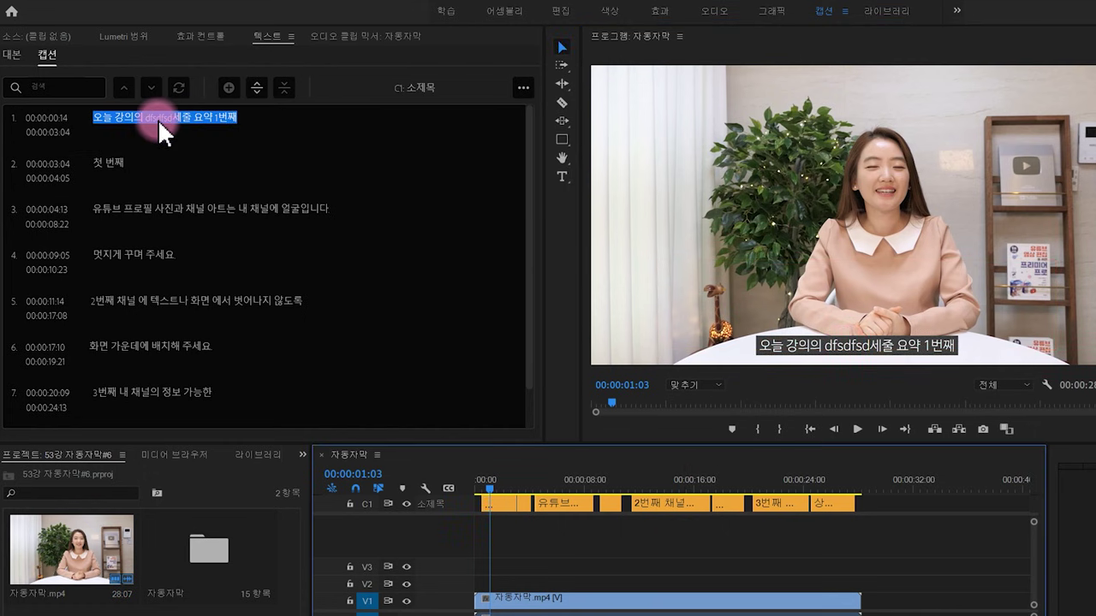
{"action": "type", "text": "sdfsdf"}
{"action": "left_click", "coordinate": [303, 212]}
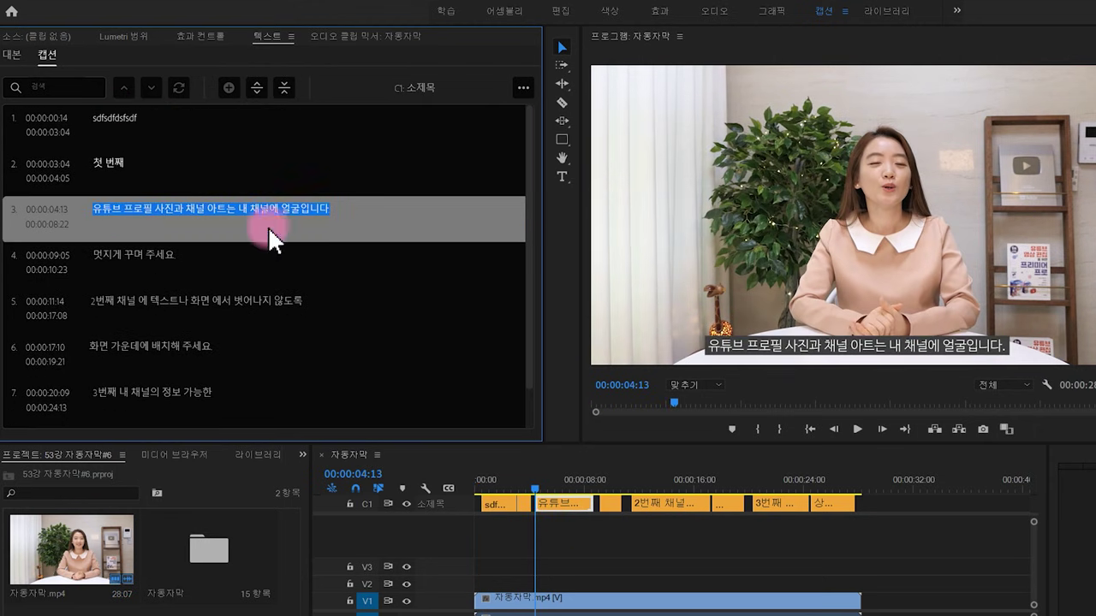
{"action": "left_click", "coordinate": [154, 279]}
{"action": "left_click", "coordinate": [149, 299]}
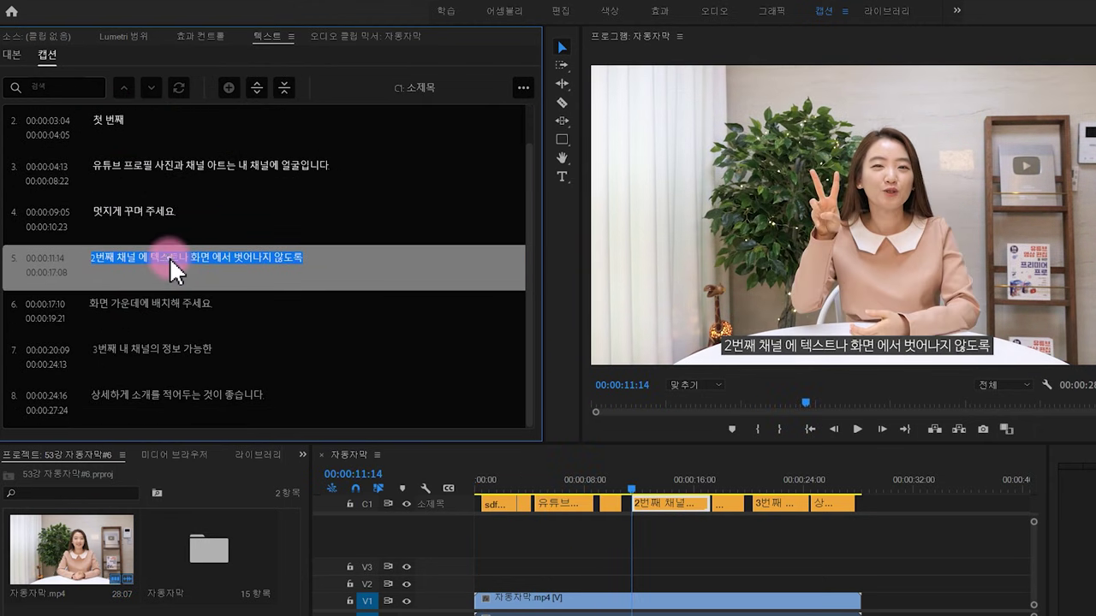
{"action": "double_click", "coordinate": [169, 255]}
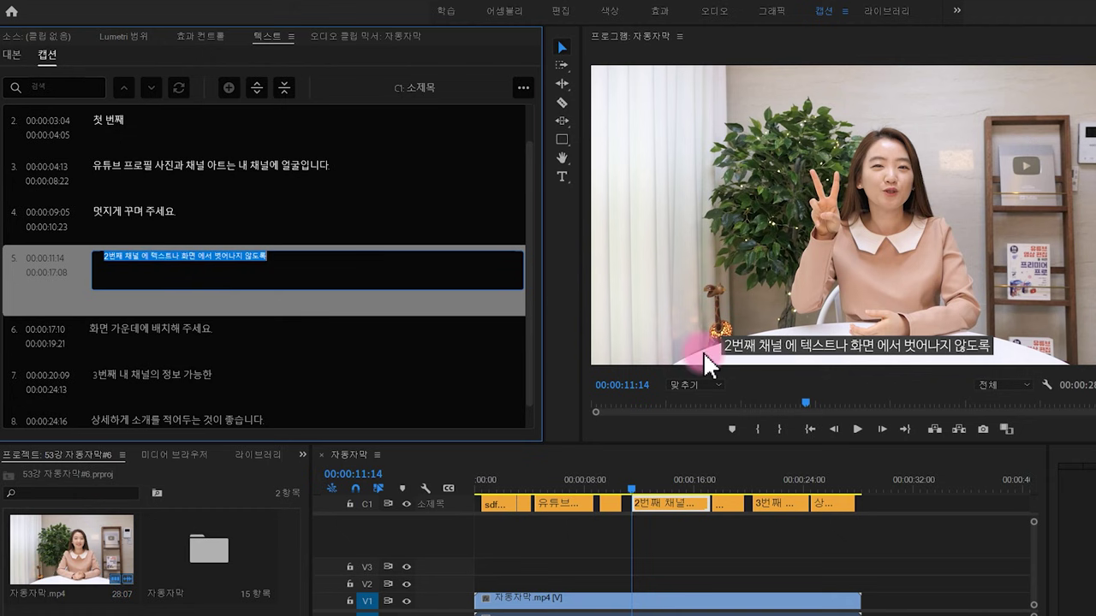
{"action": "left_click", "coordinate": [190, 256]}
{"action": "type", "text": "dsfsdfsdf"}
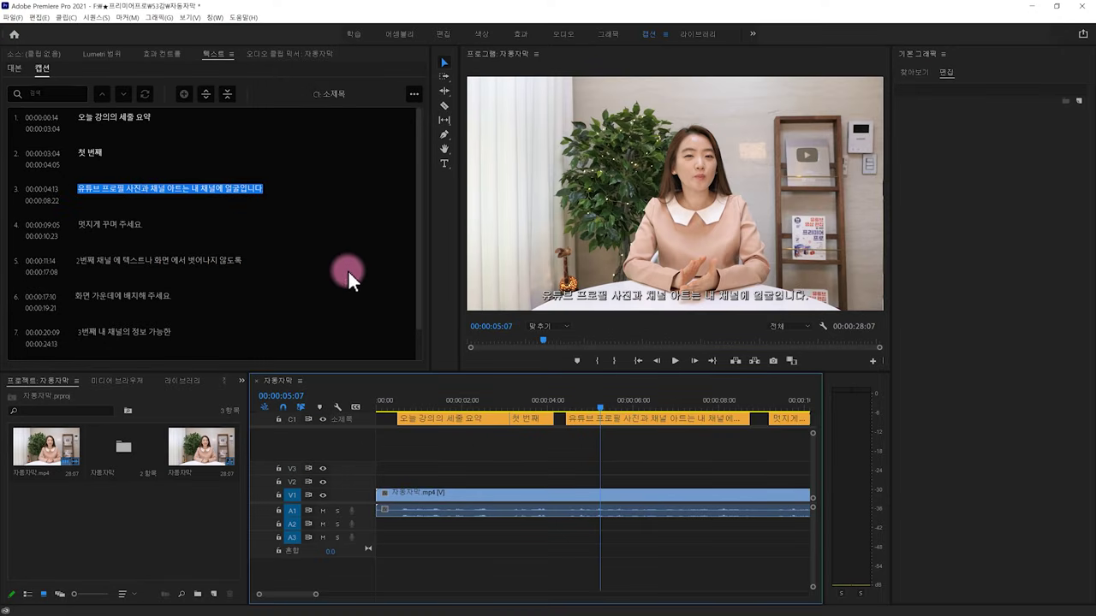
{"action": "double_click", "coordinate": [148, 226]}
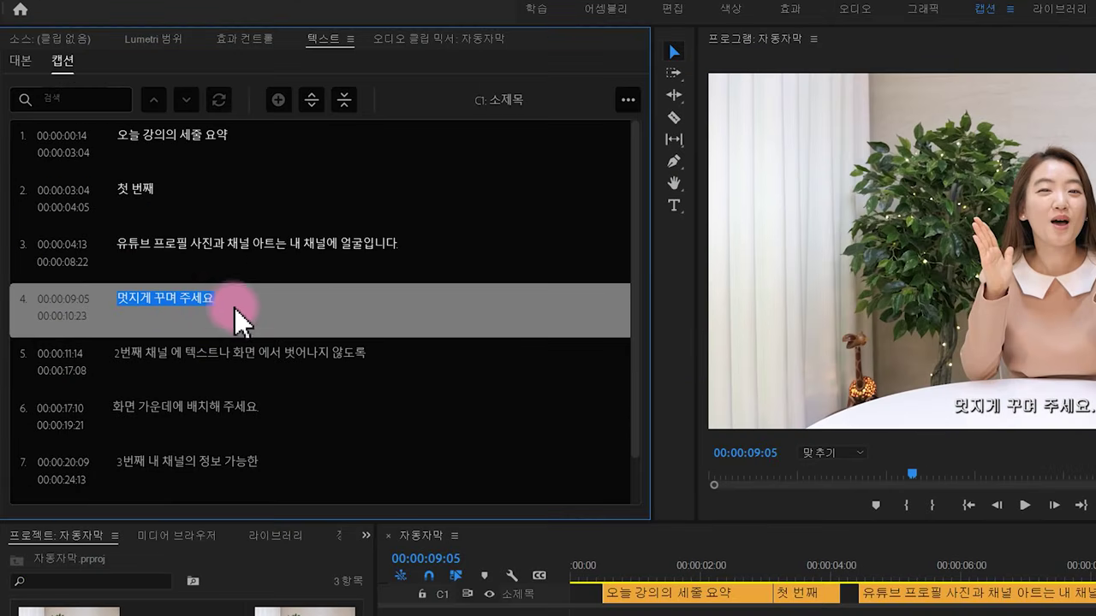
Step: Merge caption 4 into caption 3, then test a Ctrl+K split on the clip and undo it
{"action": "left_click", "coordinate": [345, 101]}
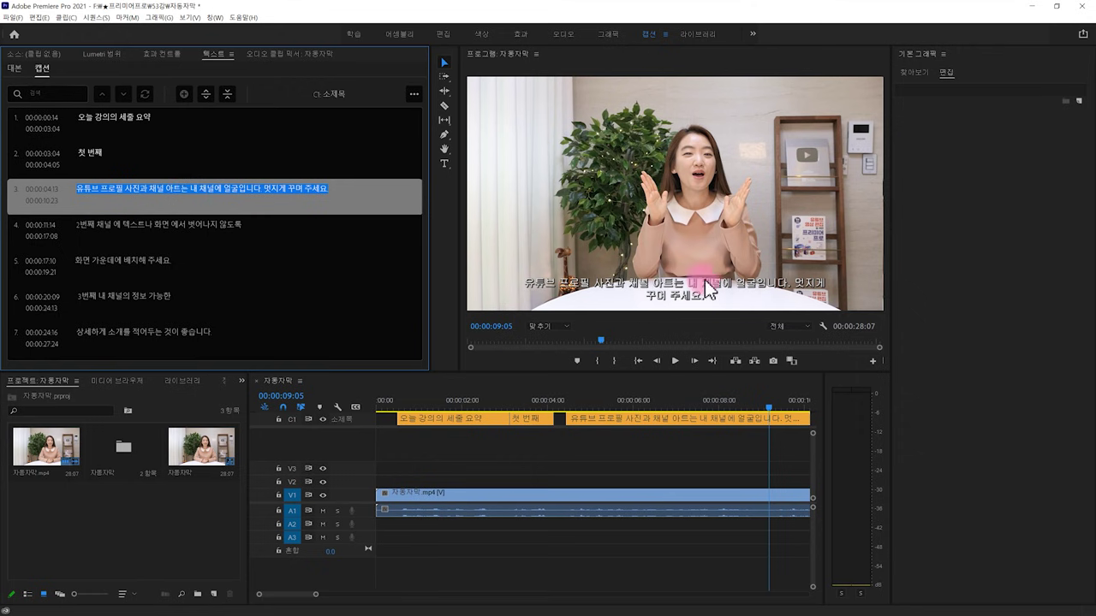
{"action": "left_click", "coordinate": [679, 442]}
{"action": "left_click", "coordinate": [546, 308]}
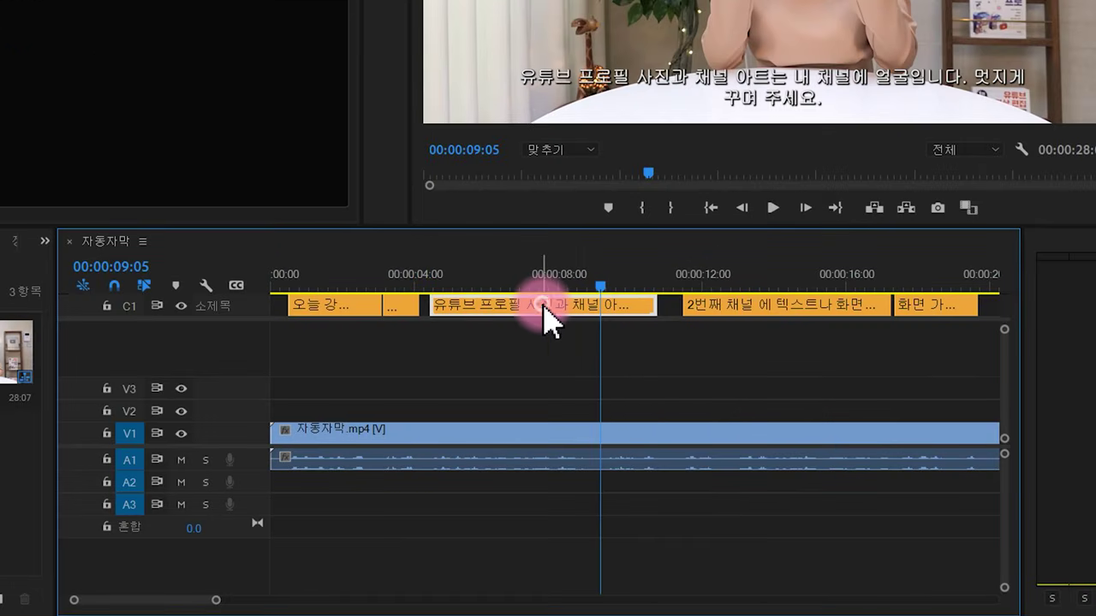
{"action": "key", "text": "ctrl+k"}
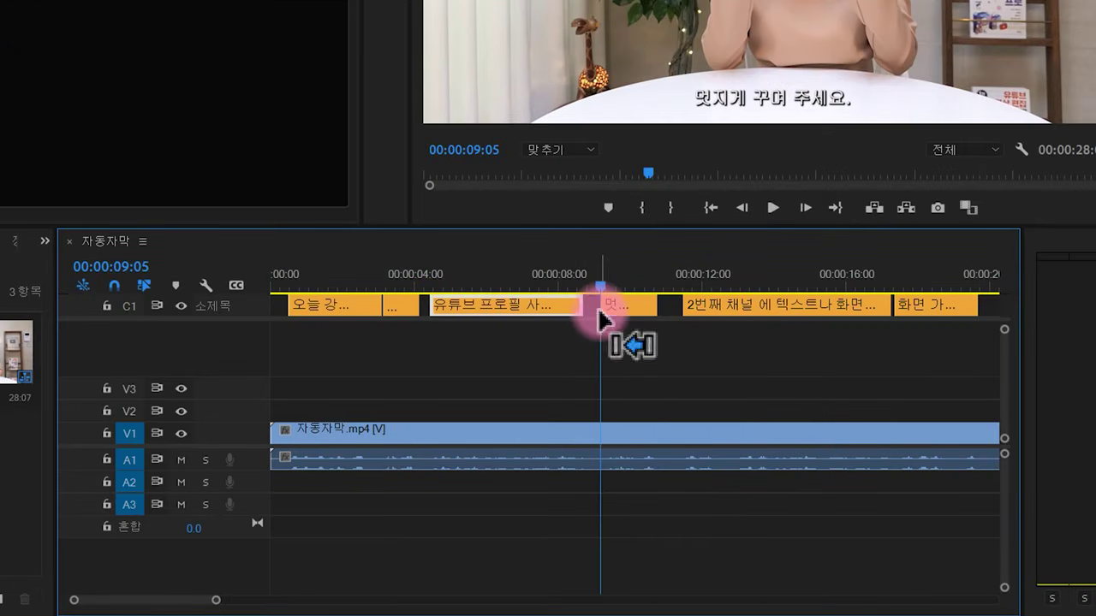
{"action": "key", "text": "ctrl+z"}
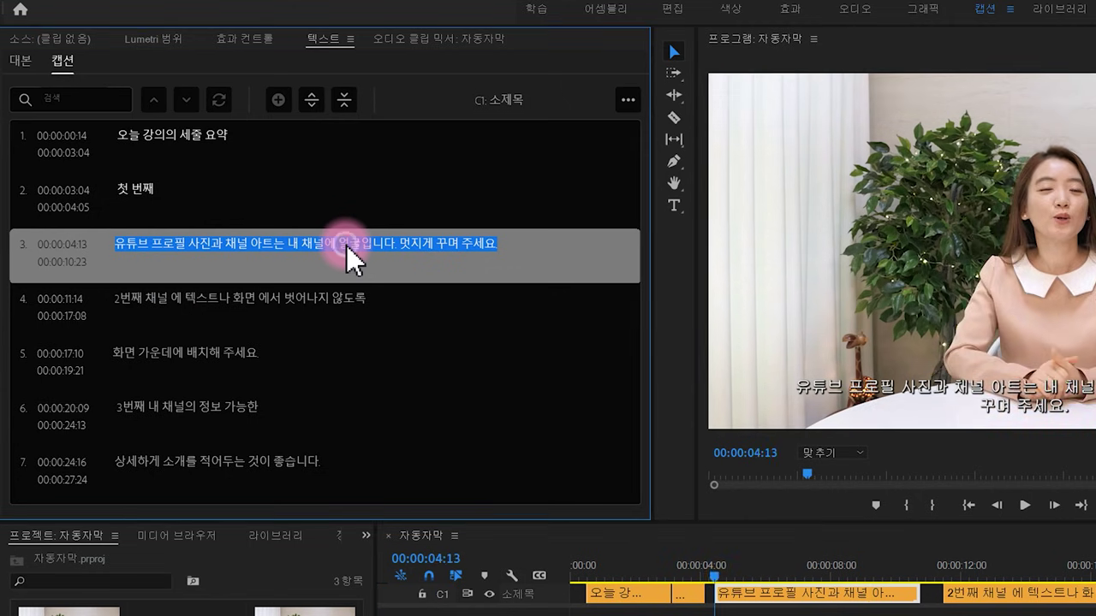
Step: Split caption 3 into two captions, inspect the halves, then undo to rejoin them
{"action": "left_click", "coordinate": [312, 101]}
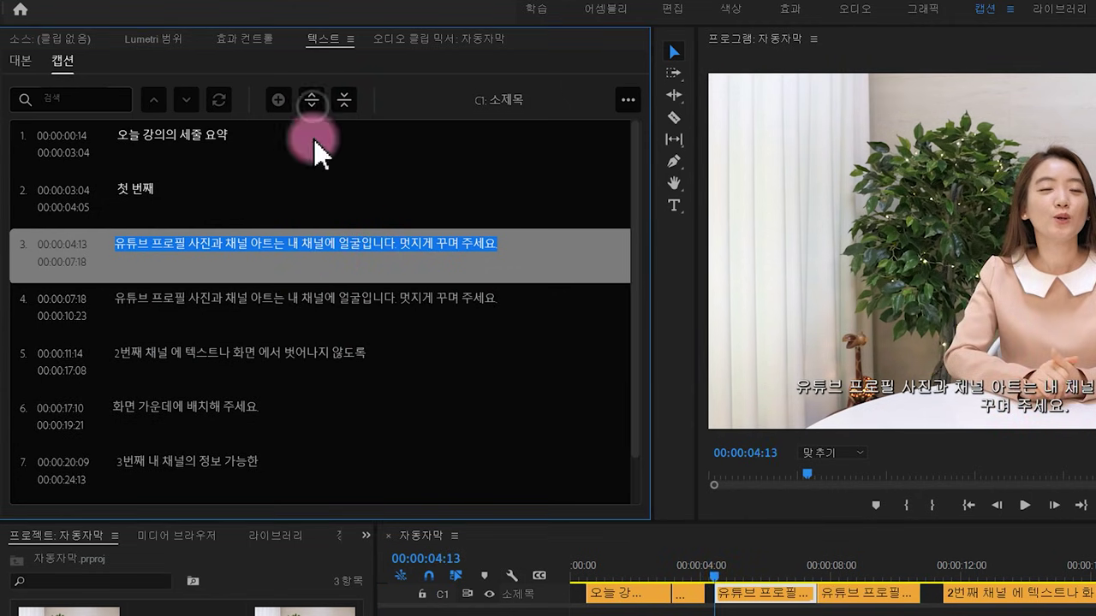
{"action": "left_click", "coordinate": [295, 298]}
{"action": "left_click", "coordinate": [299, 261]}
{"action": "left_click", "coordinate": [304, 301]}
{"action": "left_click", "coordinate": [306, 266]}
{"action": "left_click", "coordinate": [306, 290]}
{"action": "left_click", "coordinate": [305, 267]}
{"action": "left_click", "coordinate": [306, 288]}
{"action": "left_click", "coordinate": [305, 267]}
{"action": "key", "text": "ctrl+z"}
Step: Split caption 3 again from within its text, then undo to merge it back
{"action": "left_click", "coordinate": [300, 240]}
{"action": "left_click", "coordinate": [298, 238]}
{"action": "left_click", "coordinate": [312, 100]}
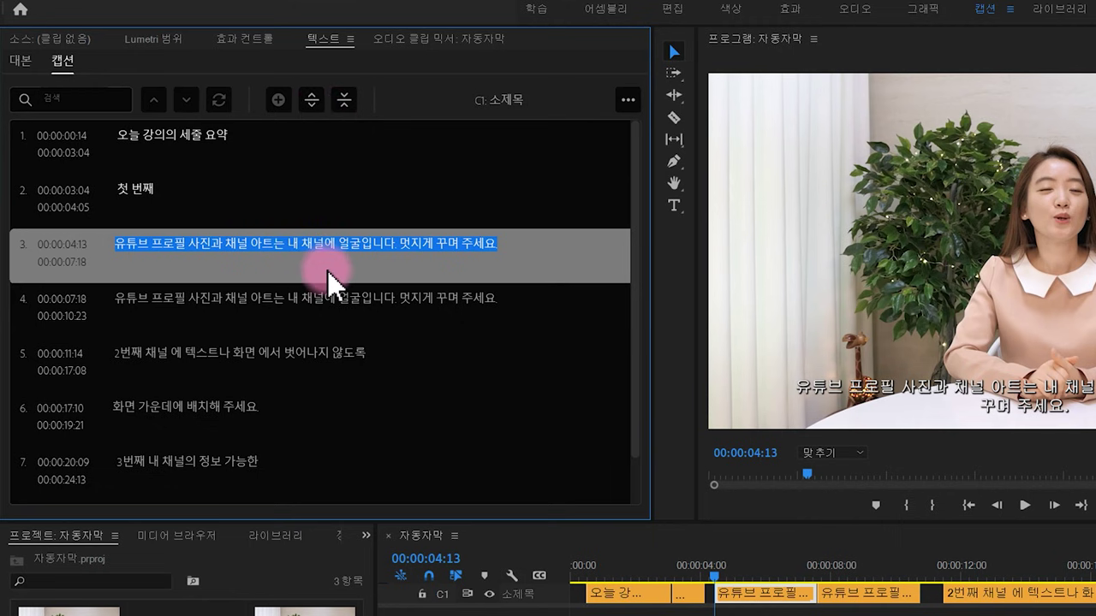
{"action": "key", "text": "ctrl+z"}
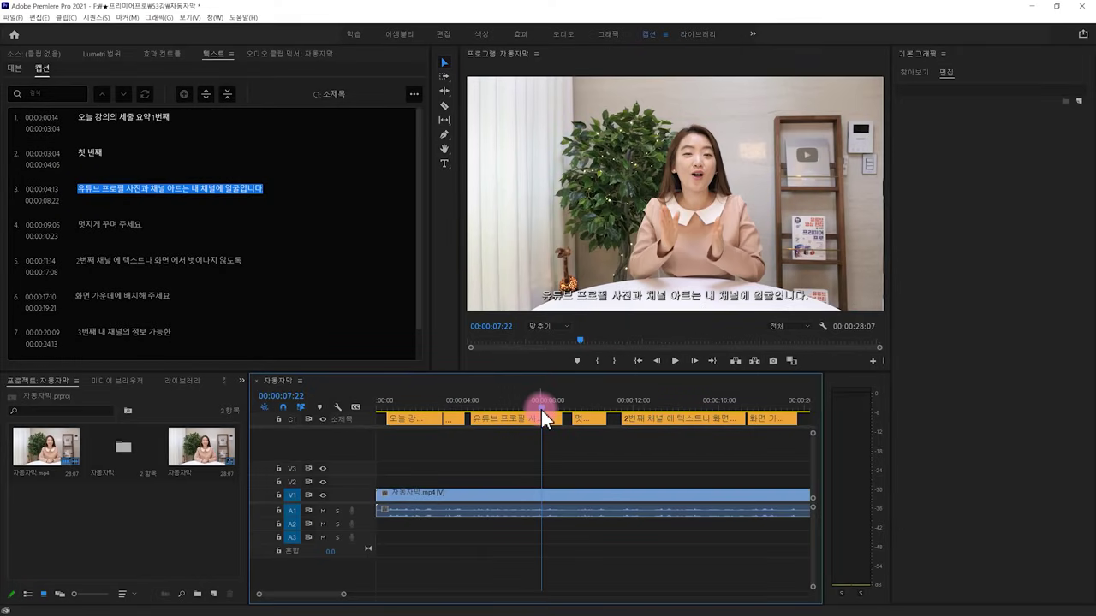
Step: Set the caption to NanumBarunGothic, remove its shadow, and add a 100%-opacity background box
{"action": "left_click", "coordinate": [624, 301]}
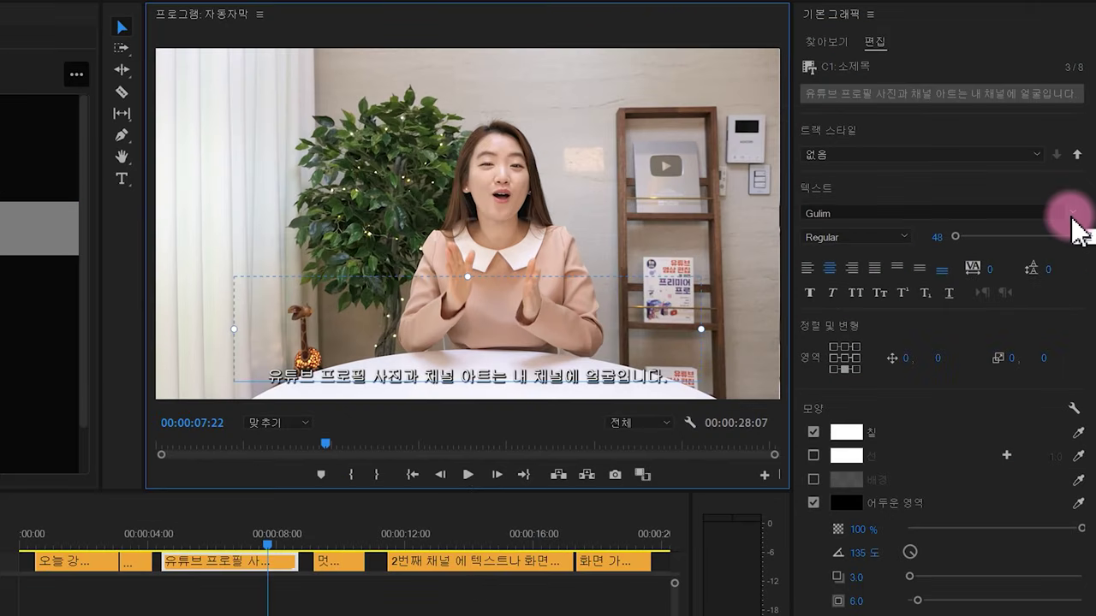
{"action": "left_click", "coordinate": [1076, 188]}
{"action": "scroll", "coordinate": [959, 317], "scroll_direction": "down", "scroll_amount": 10}
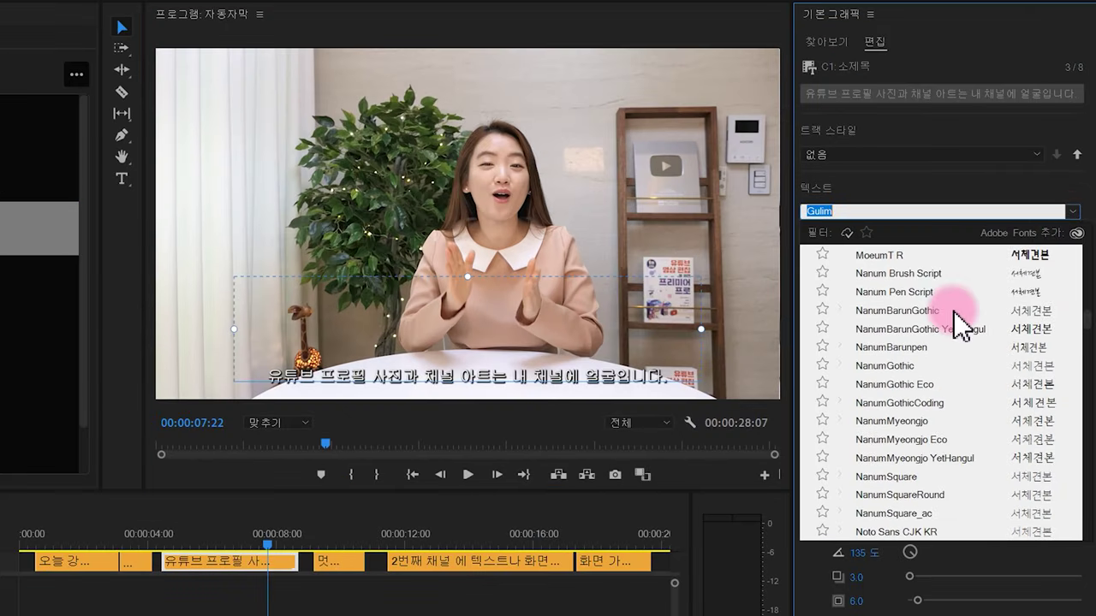
{"action": "left_click", "coordinate": [953, 310]}
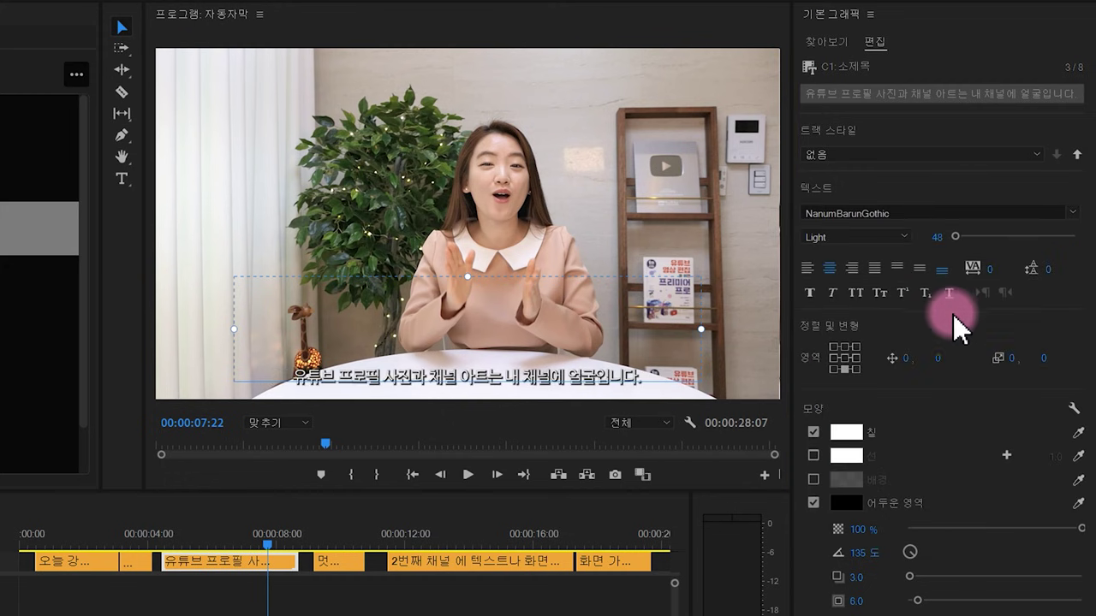
{"action": "left_click", "coordinate": [813, 503]}
{"action": "left_click", "coordinate": [813, 479]}
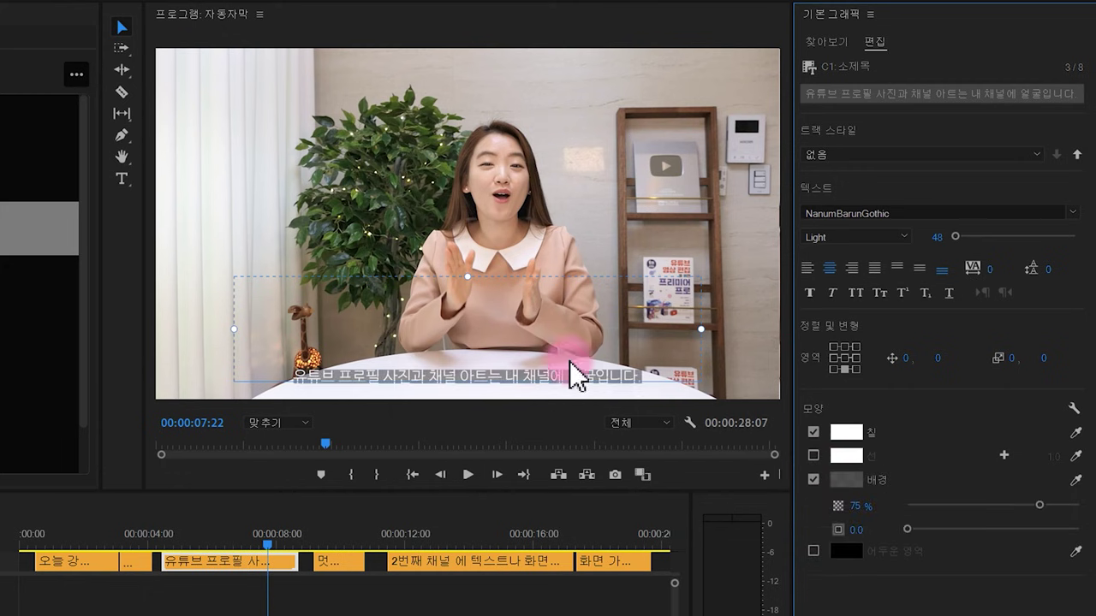
{"action": "left_click_drag", "start_coordinate": [1041, 505], "coordinate": [1082, 505]}
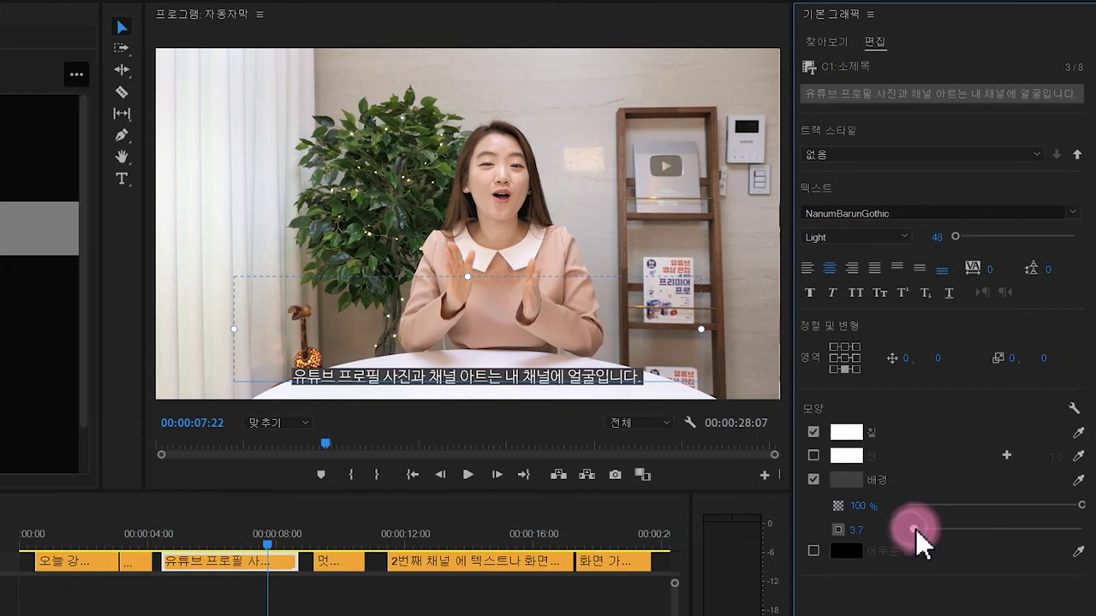
{"action": "left_click", "coordinate": [350, 599]}
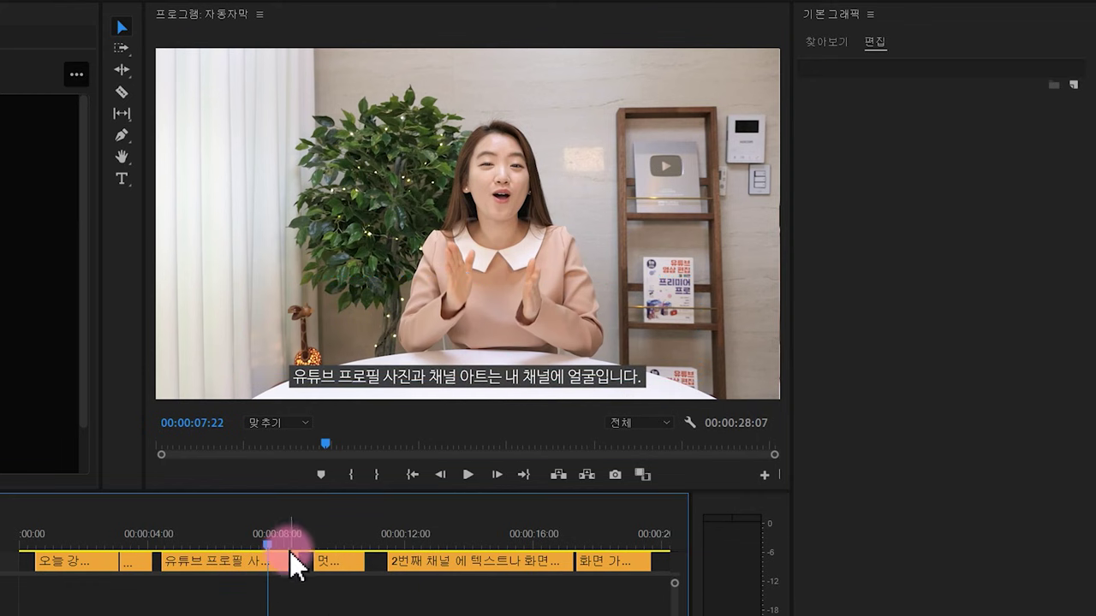
{"action": "left_click_drag", "start_coordinate": [314, 539], "coordinate": [233, 552]}
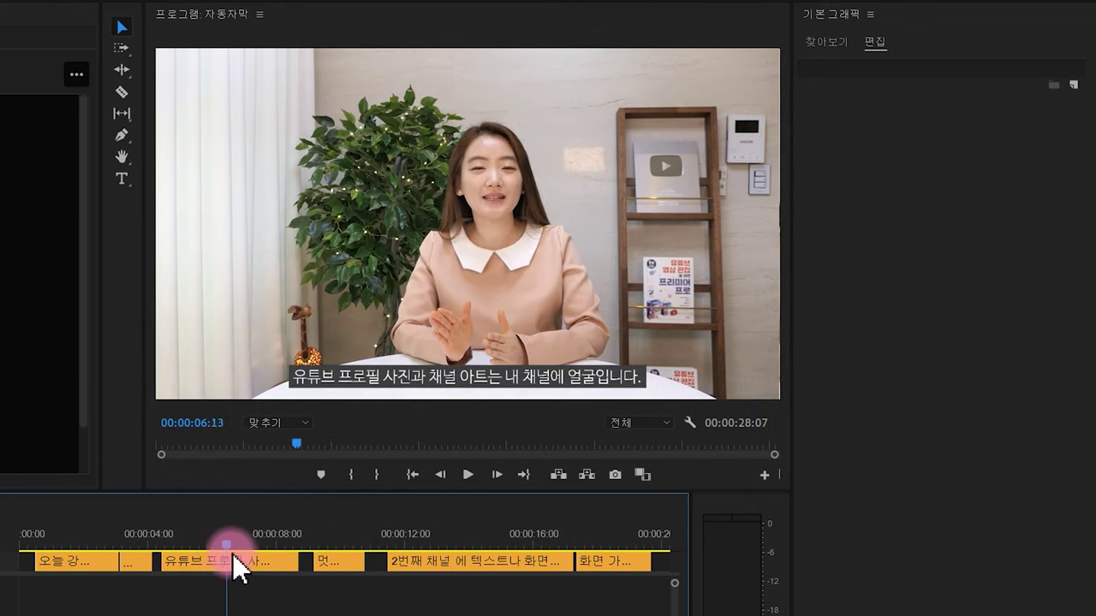
{"action": "left_click", "coordinate": [239, 571]}
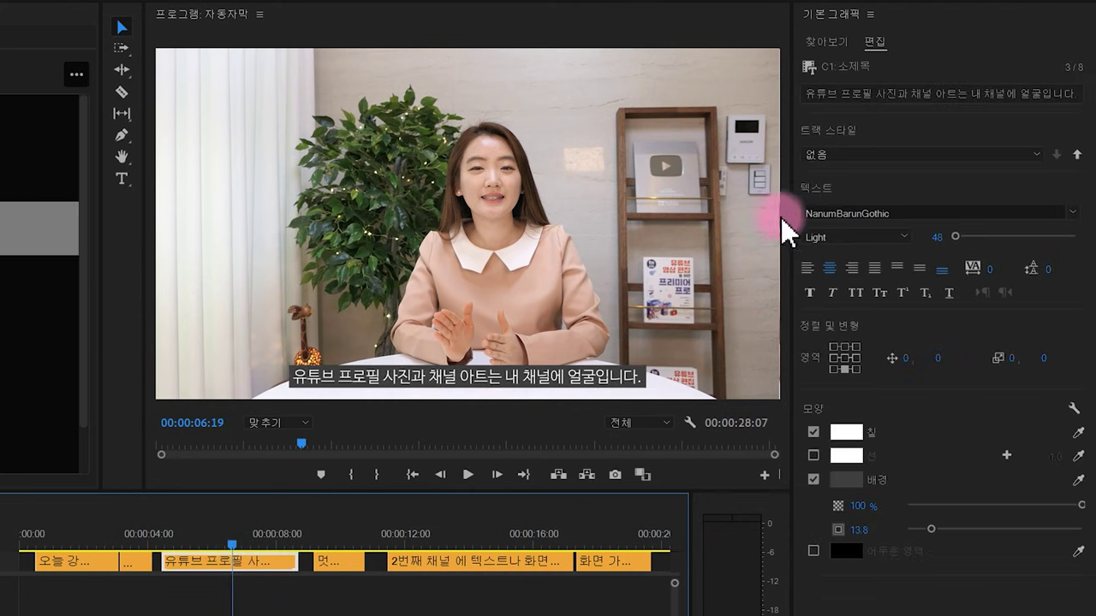
Step: Create a track style named 텍스트 스타일 from the caption, then check the other captions
{"action": "left_click", "coordinate": [853, 154]}
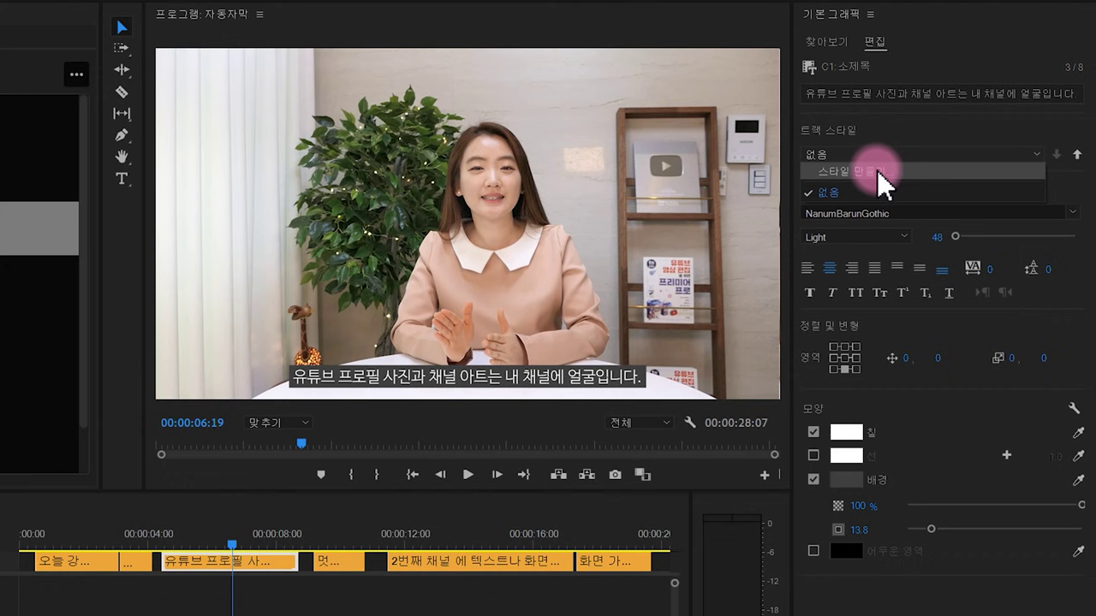
{"action": "left_click", "coordinate": [873, 171]}
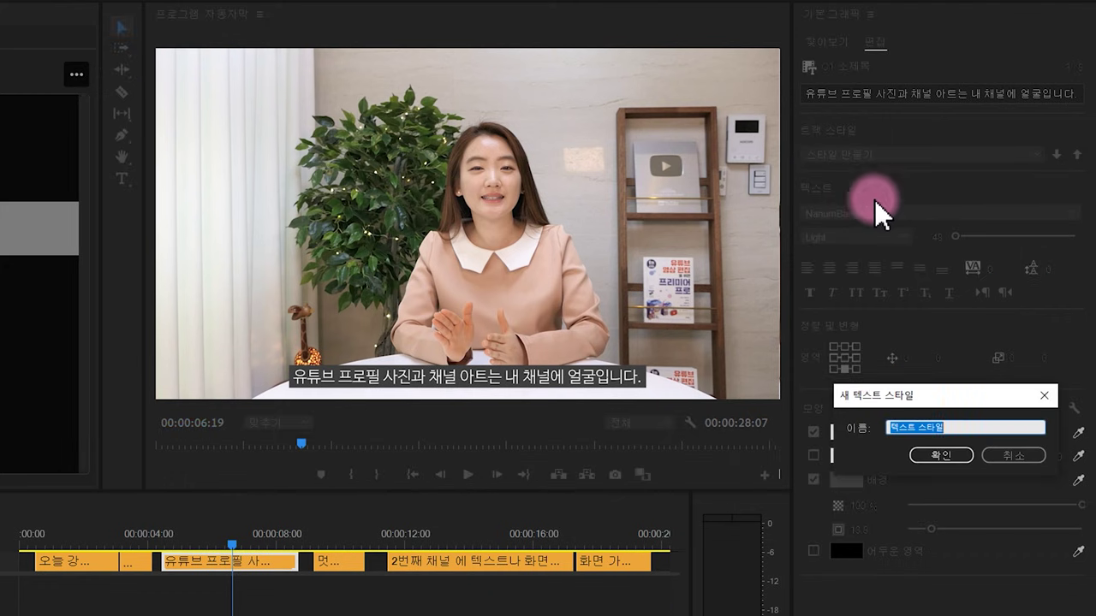
{"action": "left_click", "coordinate": [942, 441]}
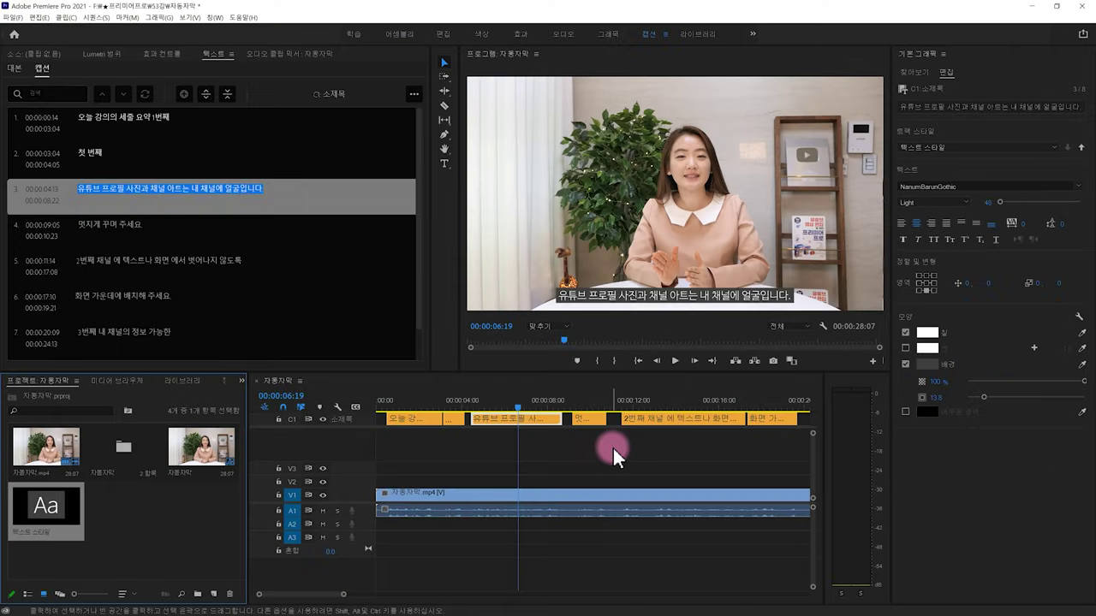
{"action": "left_click", "coordinate": [561, 450]}
{"action": "mouse_move", "coordinate": [560, 397]}
{"action": "left_mouse_down"}
{"action": "mouse_move", "coordinate": [595, 404]}
{"action": "mouse_move", "coordinate": [513, 411]}
{"action": "left_mouse_up"}
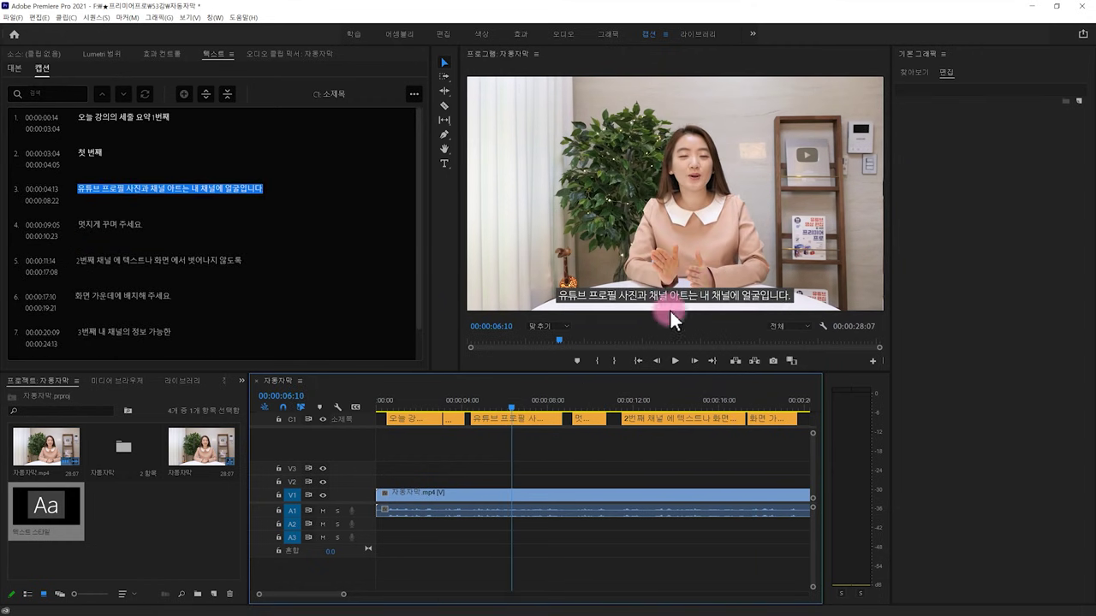
{"action": "left_click", "coordinate": [672, 319]}
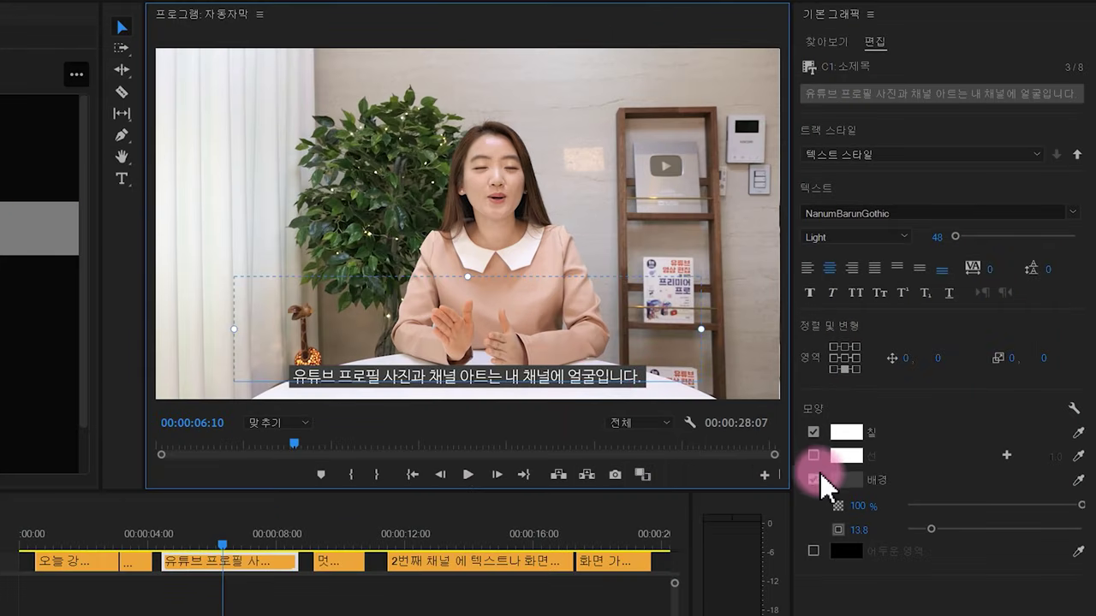
Step: Change the caption background colour to orange
{"action": "left_click", "coordinate": [923, 365]}
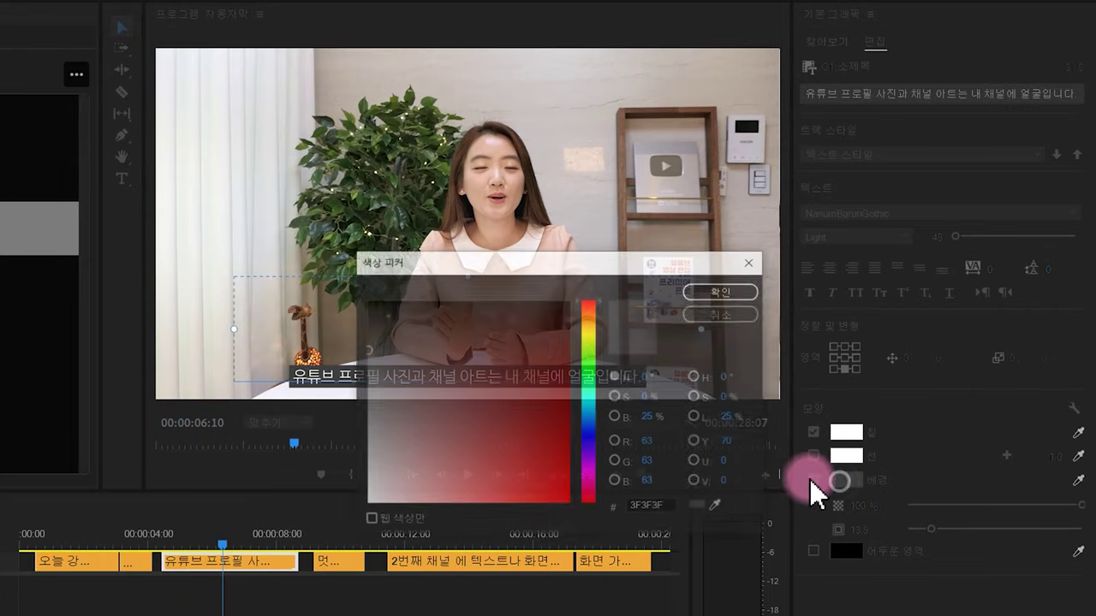
{"action": "left_click", "coordinate": [589, 325]}
{"action": "left_click", "coordinate": [542, 416]}
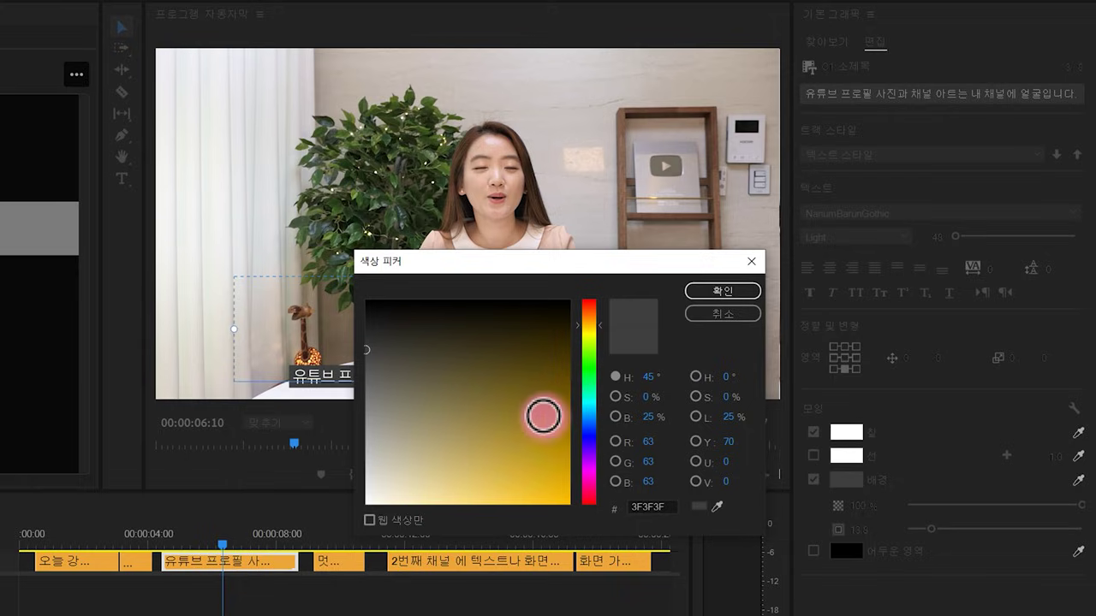
{"action": "key", "text": "Return"}
{"action": "left_click", "coordinate": [587, 448]}
{"action": "mouse_move", "coordinate": [587, 397]}
{"action": "left_mouse_down"}
{"action": "mouse_move", "coordinate": [500, 402]}
{"action": "mouse_move", "coordinate": [518, 418]}
{"action": "left_mouse_up"}
{"action": "left_click", "coordinate": [524, 419]}
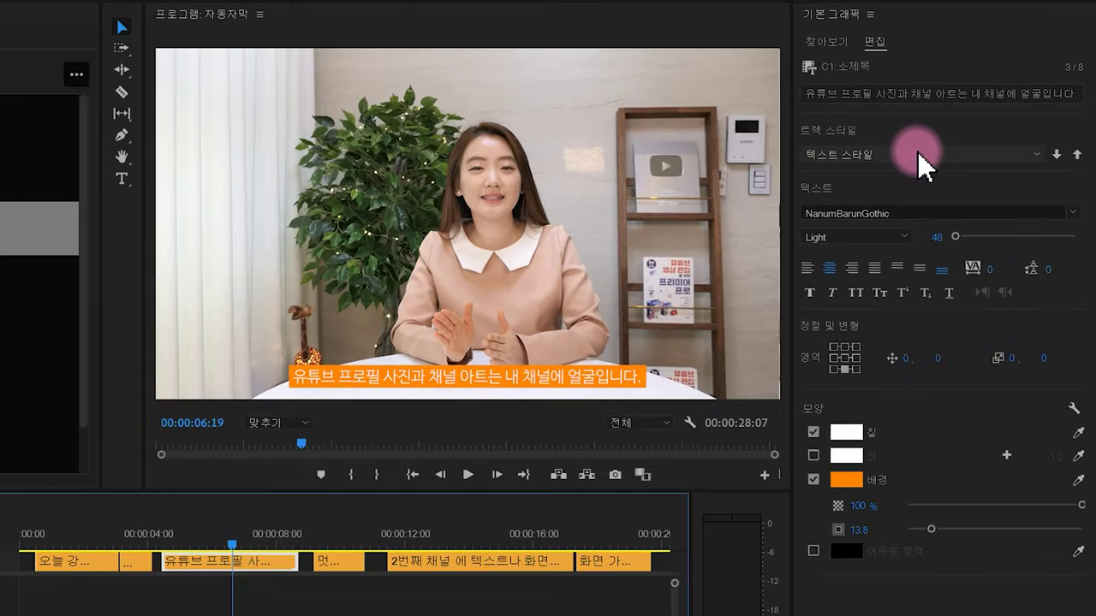
Step: Save the orange look as another 텍스트 스타일 track style and preview the captions
{"action": "left_click", "coordinate": [974, 147]}
{"action": "left_click", "coordinate": [954, 159]}
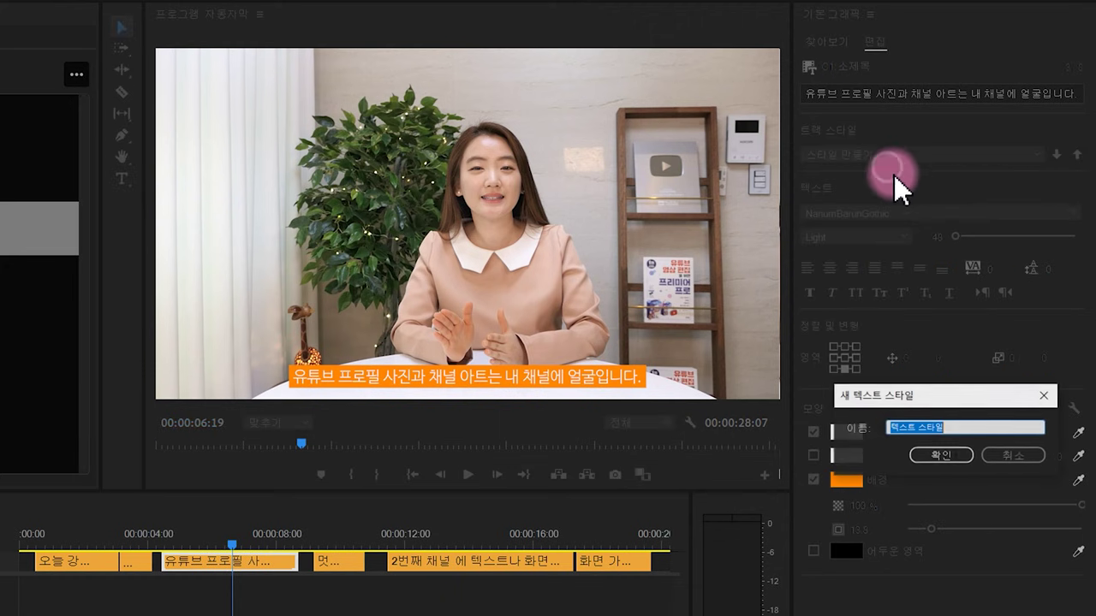
{"action": "left_click", "coordinate": [941, 454]}
{"action": "left_click", "coordinate": [328, 531]}
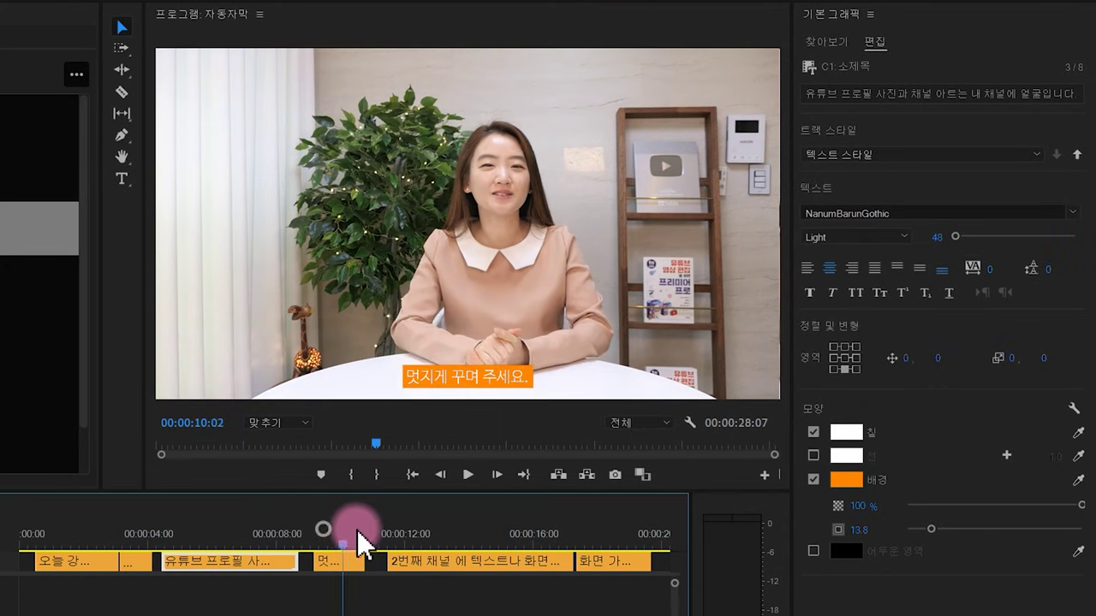
{"action": "left_click_drag", "start_coordinate": [340, 538], "coordinate": [535, 423]}
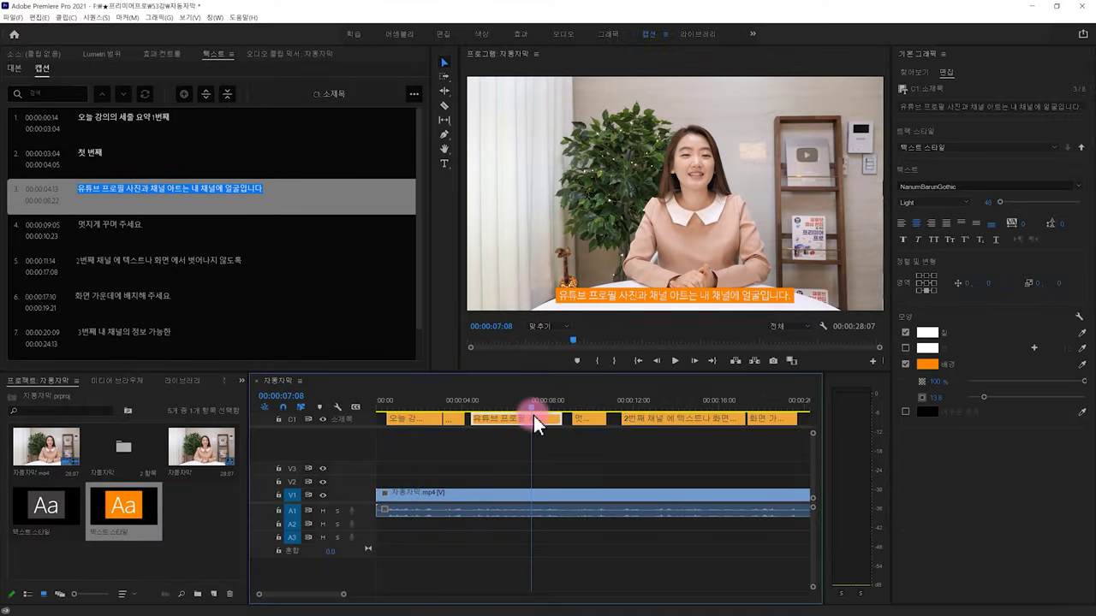
{"action": "left_click", "coordinate": [504, 399]}
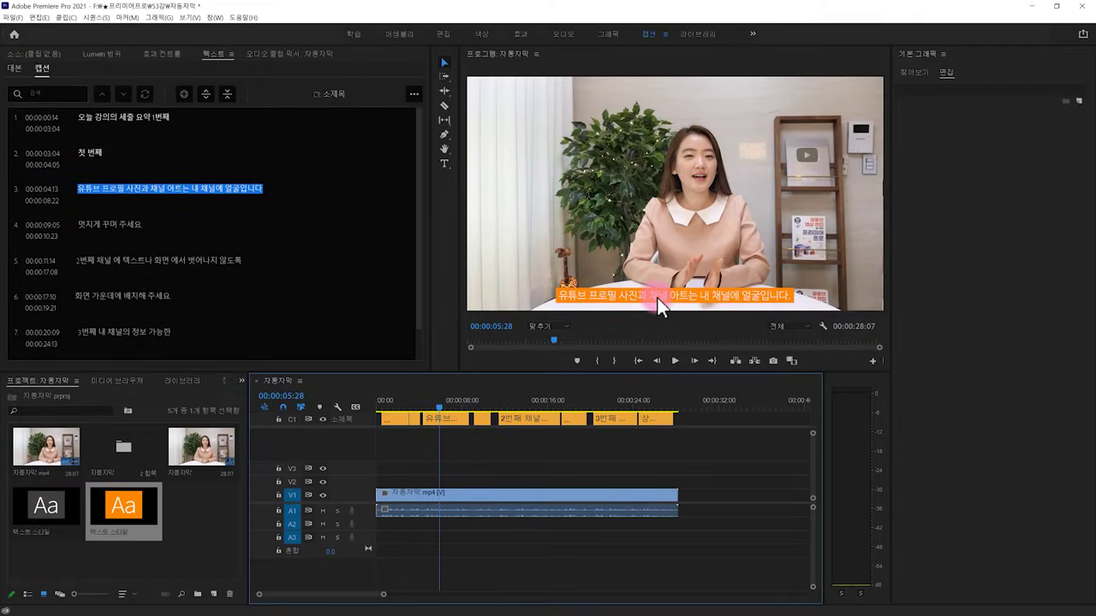
Step: Move the third caption through the middle, top, top-left, left, bottom-left, right and top-right grid positions
{"action": "left_click", "coordinate": [656, 301]}
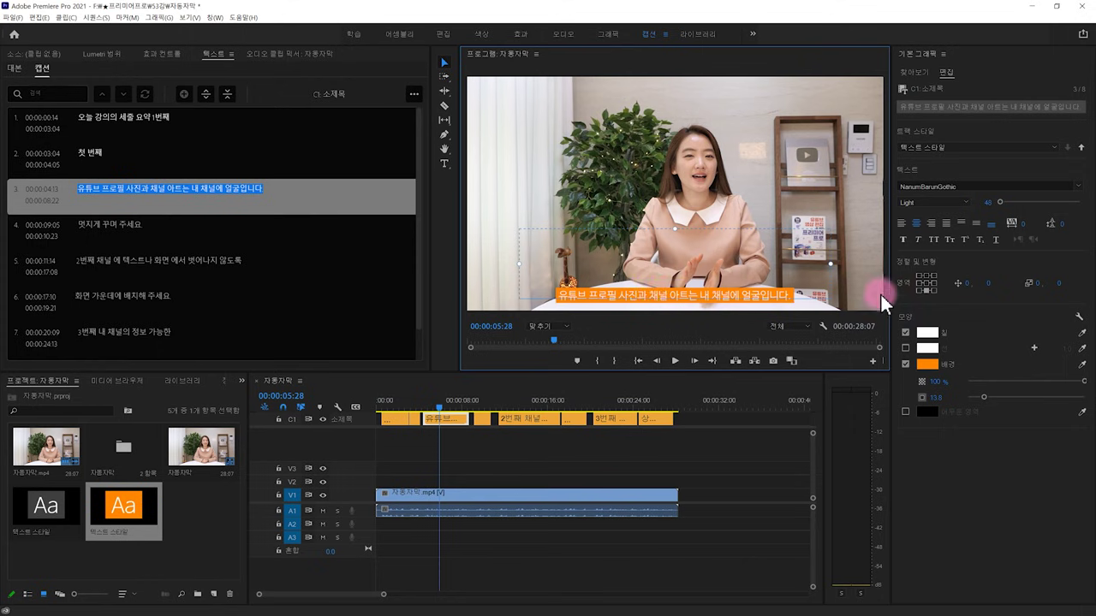
{"action": "left_click", "coordinate": [926, 283]}
{"action": "left_click", "coordinate": [926, 275]}
{"action": "left_click", "coordinate": [919, 275]}
{"action": "left_click", "coordinate": [833, 357]}
{"action": "left_click", "coordinate": [833, 369]}
{"action": "left_click", "coordinate": [855, 358]}
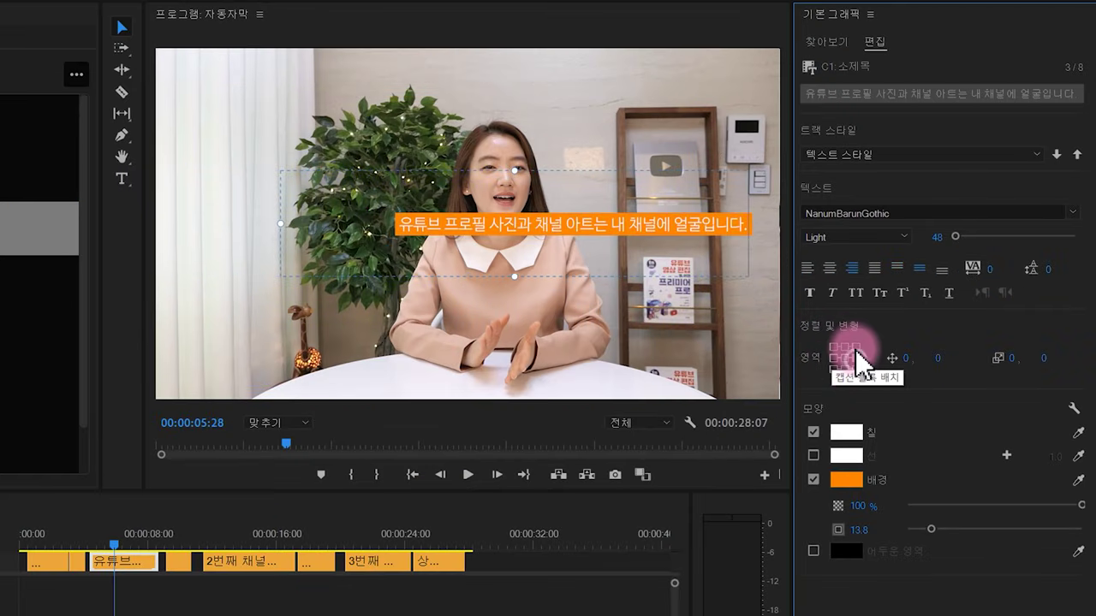
{"action": "left_click", "coordinate": [855, 347]}
Step: Compare a later caption, return to the third caption, and marquee-select all caption clips
{"action": "left_click", "coordinate": [231, 535]}
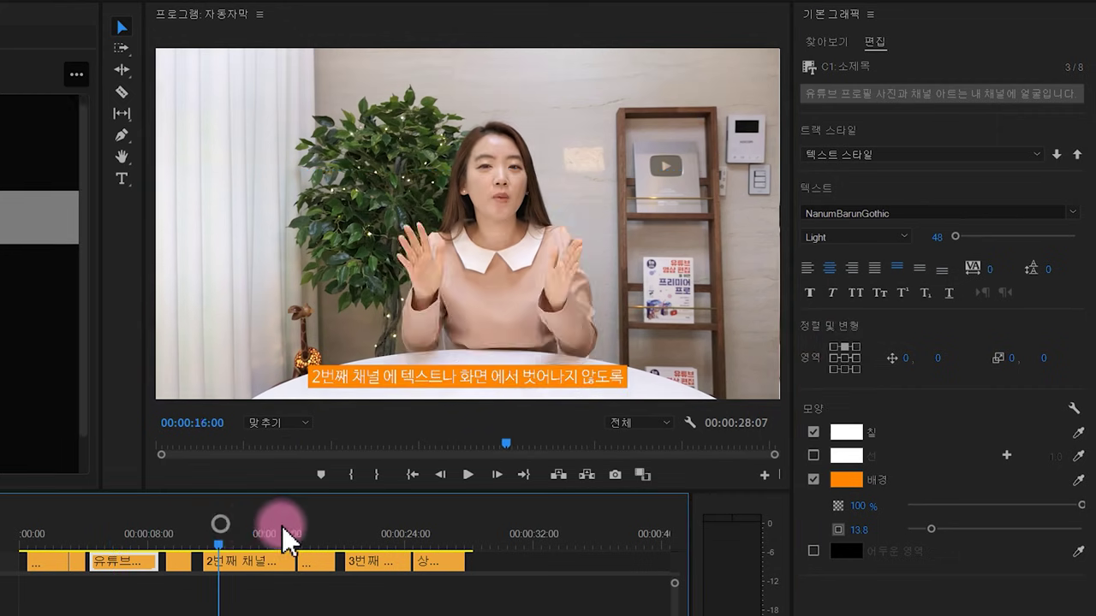
{"action": "left_click", "coordinate": [129, 537]}
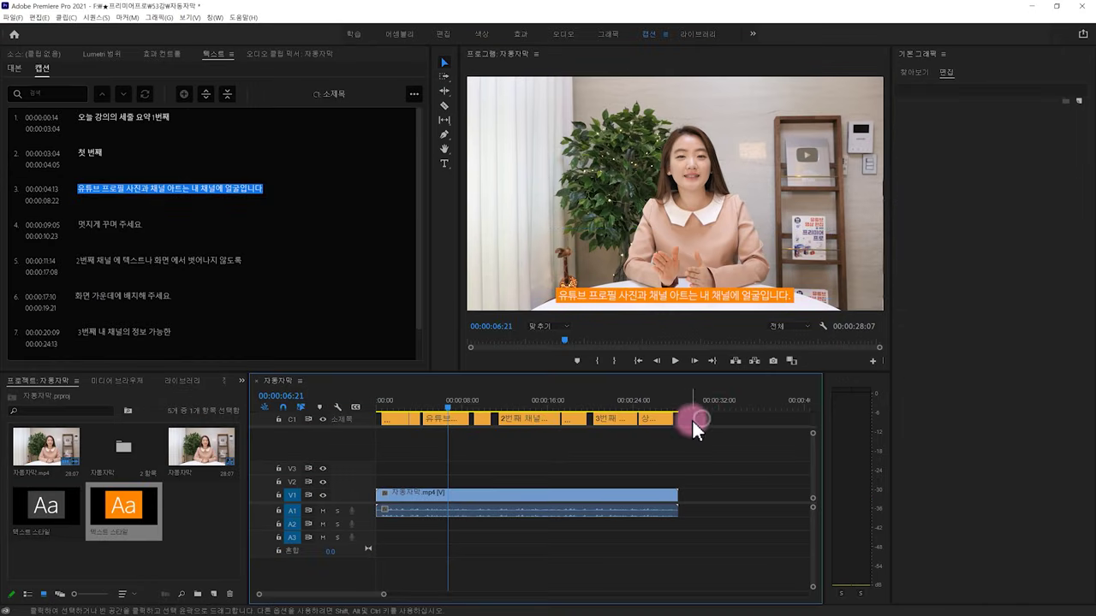
{"action": "left_click_drag", "start_coordinate": [492, 419], "coordinate": [398, 418]}
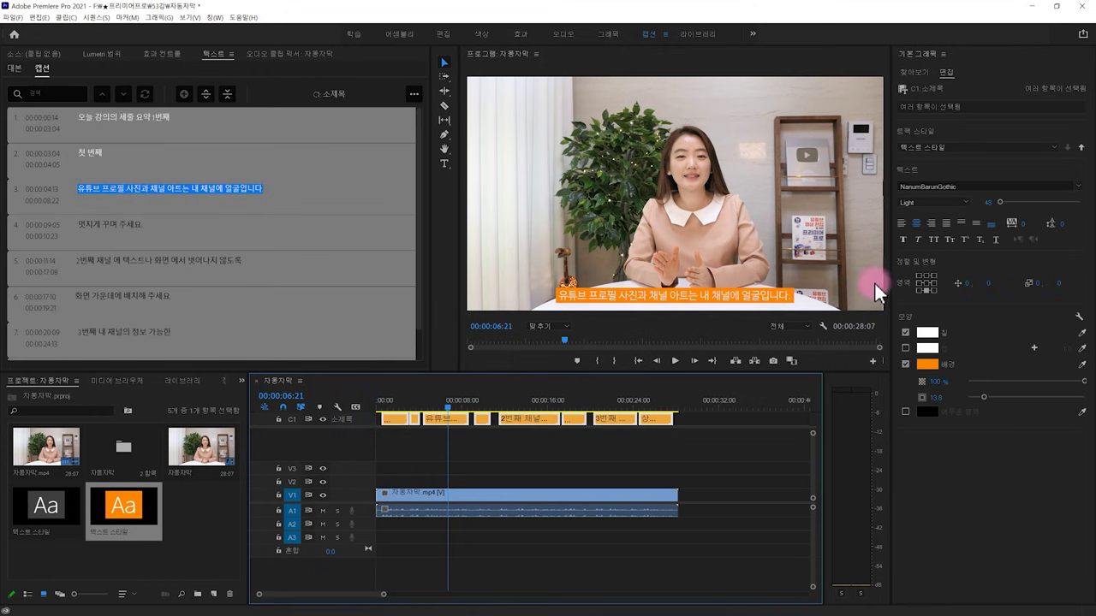
Step: Align all captions to bottom centre and raise them to Position Y -39
{"action": "left_click", "coordinate": [927, 284]}
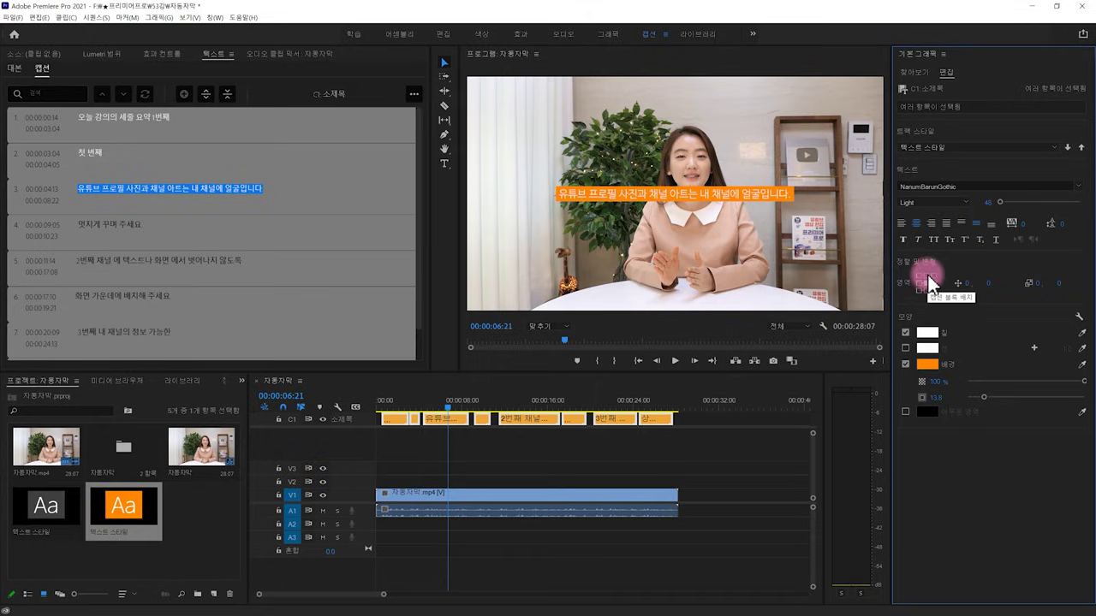
{"action": "left_click", "coordinate": [933, 282]}
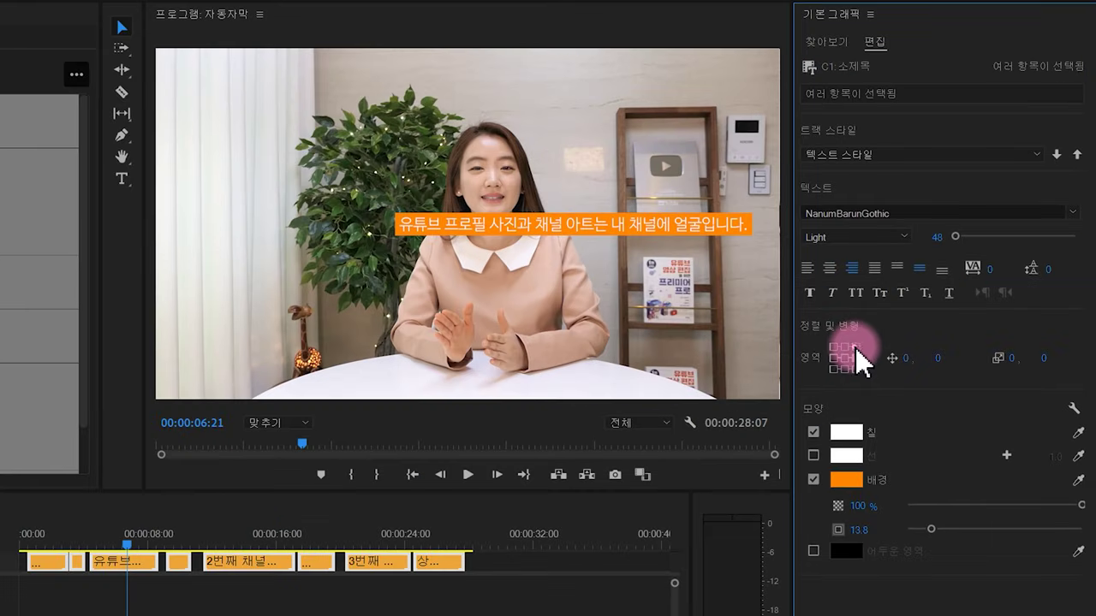
{"action": "left_click", "coordinate": [843, 359]}
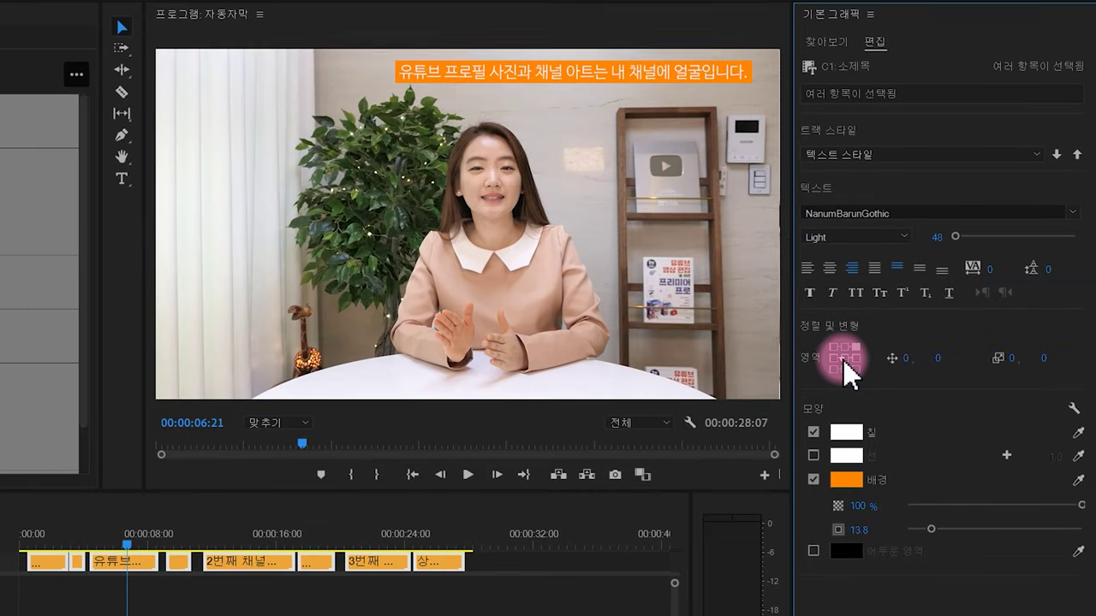
{"action": "left_click", "coordinate": [845, 369]}
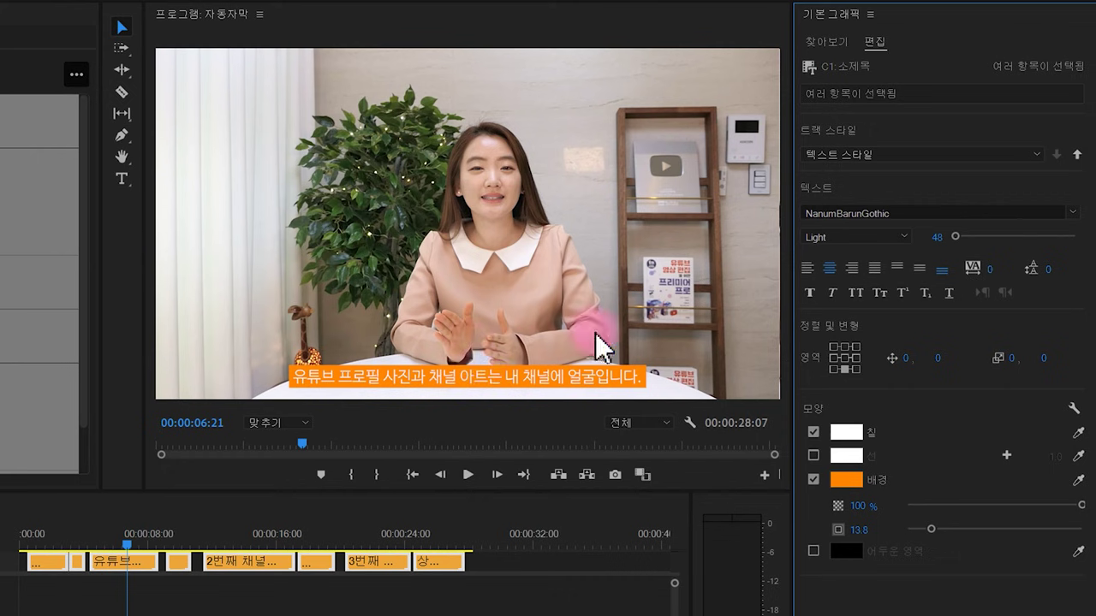
{"action": "mouse_move", "coordinate": [945, 359]}
{"action": "left_mouse_down"}
{"action": "mouse_move", "coordinate": [822, 397]}
{"action": "mouse_move", "coordinate": [906, 366]}
{"action": "left_mouse_up"}
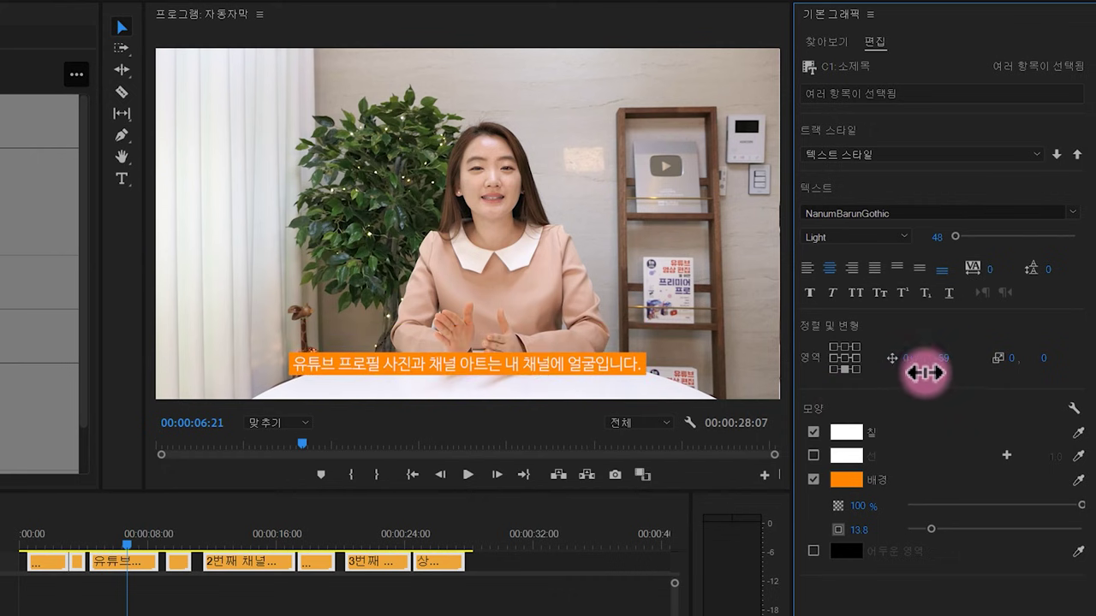
{"action": "left_click_drag", "start_coordinate": [905, 367], "coordinate": [895, 362]}
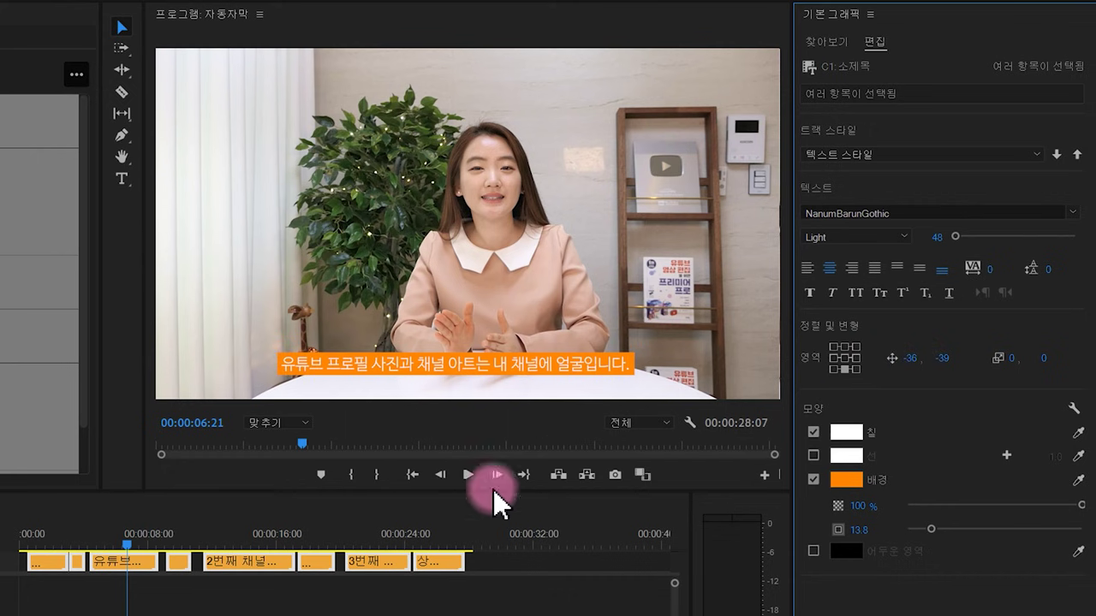
Step: Preview the captions, then apply the other saved text style as the third caption's track style
{"action": "left_click", "coordinate": [243, 610]}
{"action": "mouse_move", "coordinate": [151, 539]}
{"action": "left_mouse_down"}
{"action": "mouse_move", "coordinate": [286, 546]}
{"action": "mouse_move", "coordinate": [80, 580]}
{"action": "left_mouse_up"}
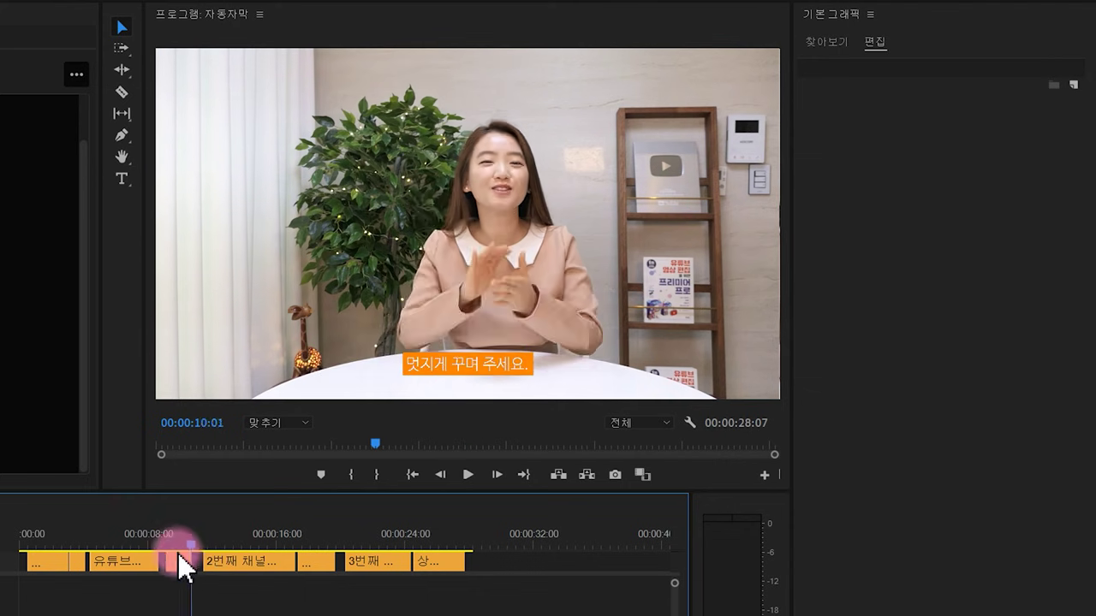
{"action": "left_click_drag", "start_coordinate": [83, 591], "coordinate": [113, 580]}
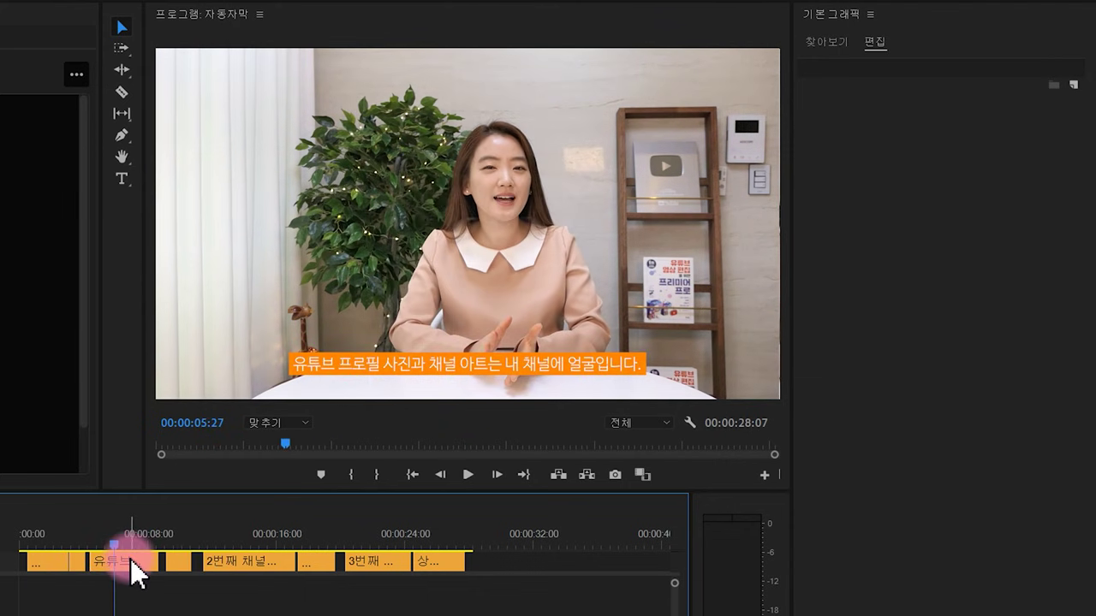
{"action": "left_click", "coordinate": [134, 570]}
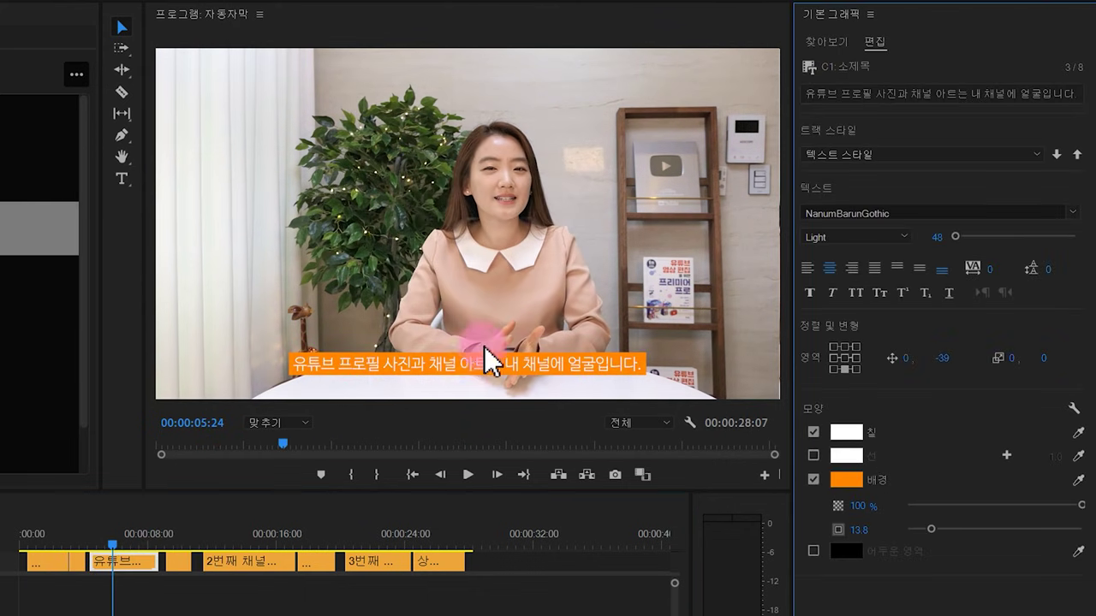
{"action": "left_click", "coordinate": [871, 163]}
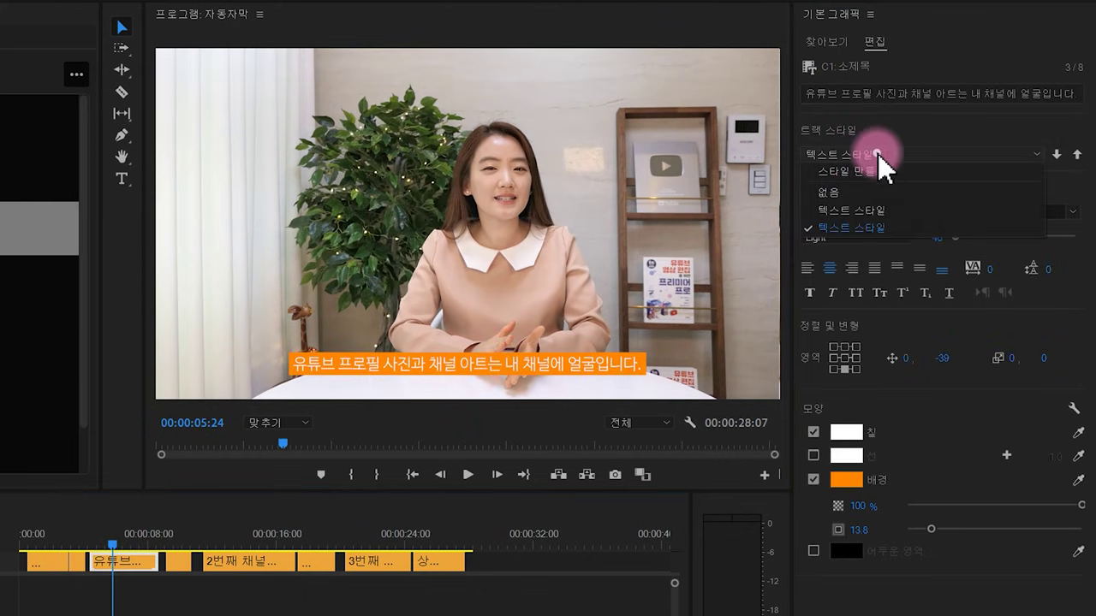
{"action": "left_click", "coordinate": [895, 214]}
{"action": "mouse_move", "coordinate": [368, 513]}
{"action": "left_mouse_down"}
{"action": "mouse_move", "coordinate": [85, 548]}
{"action": "mouse_move", "coordinate": [139, 559]}
{"action": "left_mouse_up"}
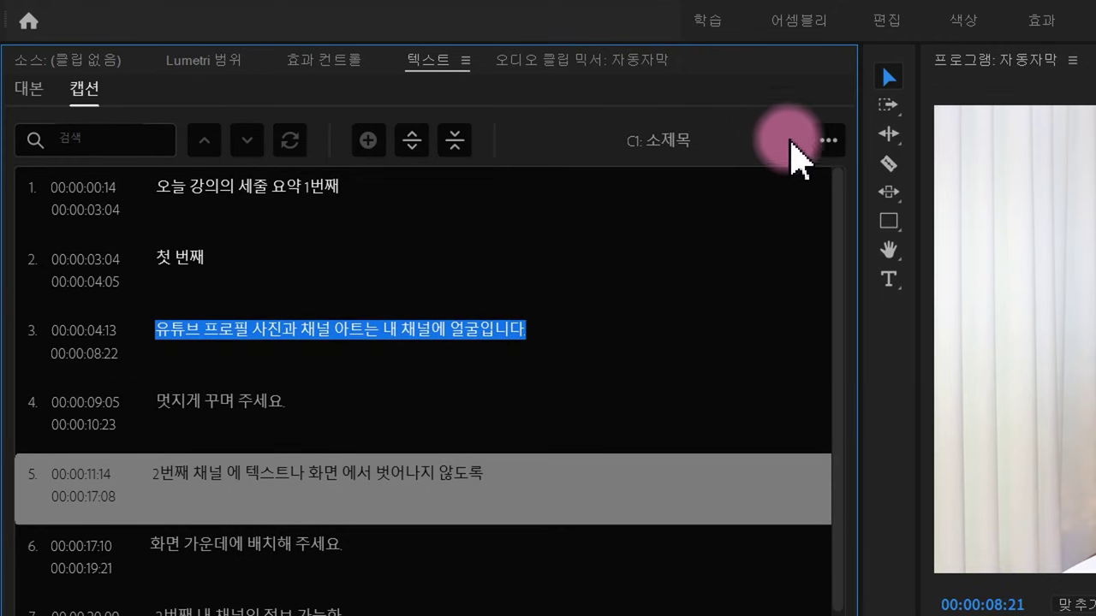
Step: Export the captions to the text file 대사 and review its lines in Notepad
{"action": "left_click", "coordinate": [827, 141]}
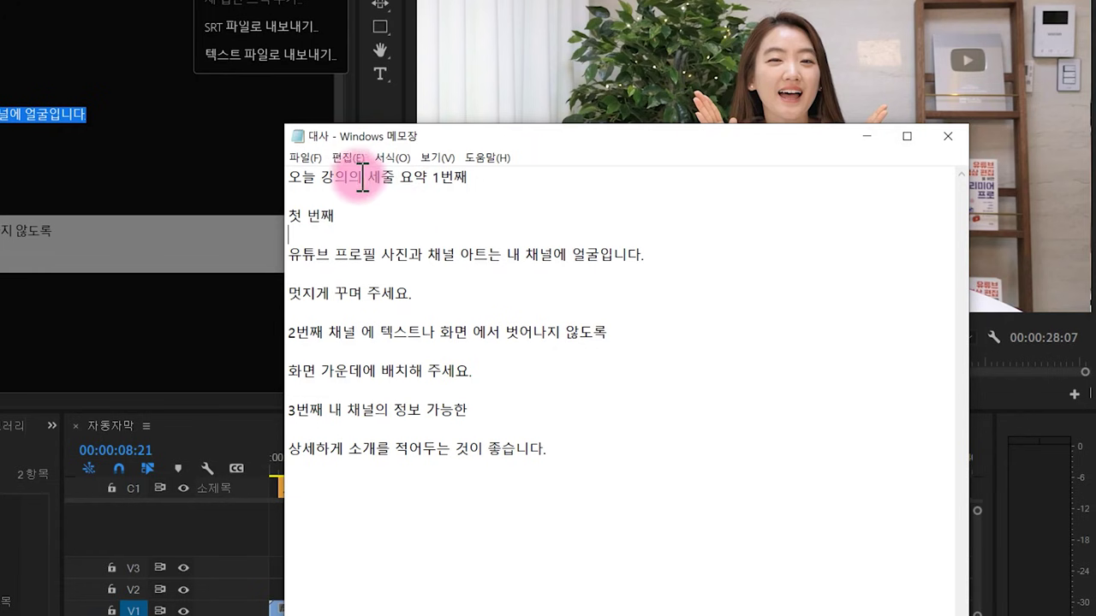
{"action": "left_click_drag", "start_coordinate": [363, 180], "coordinate": [587, 457]}
{"action": "left_click", "coordinate": [634, 442]}
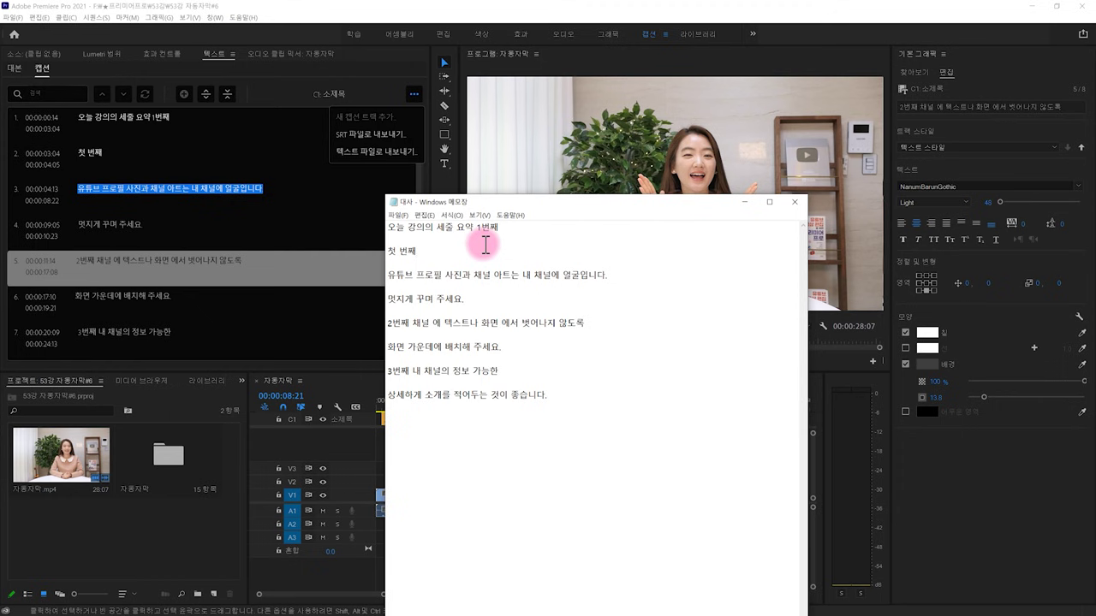
{"action": "left_click", "coordinate": [484, 245]}
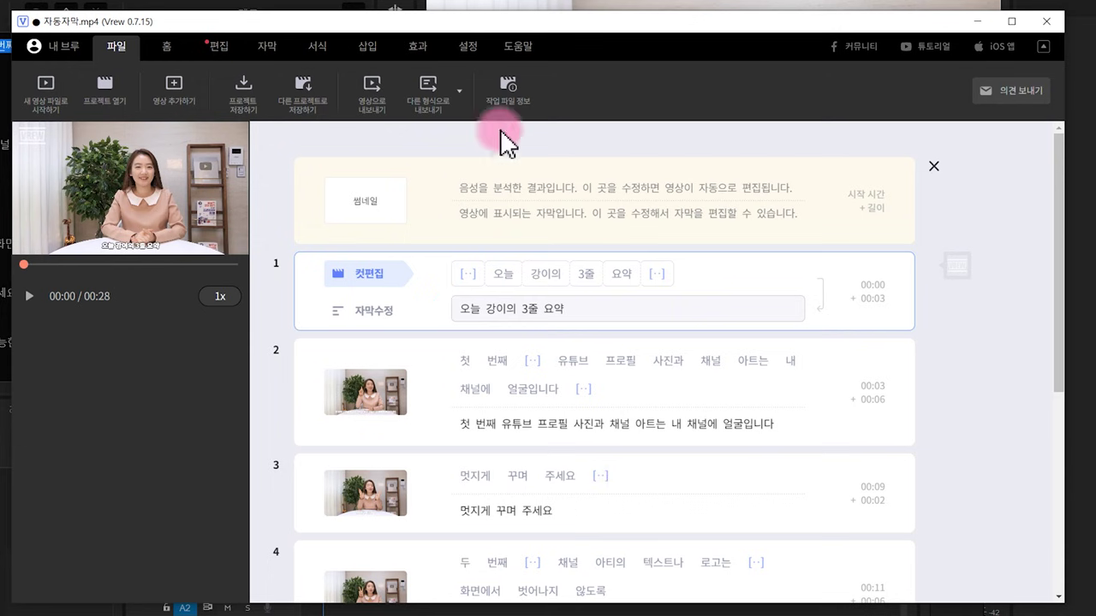
Step: Export Vrew's subtitles as the SRT file 브루연동.srt, check it in 53강, and minimize Vrew
{"action": "left_click", "coordinate": [458, 94]}
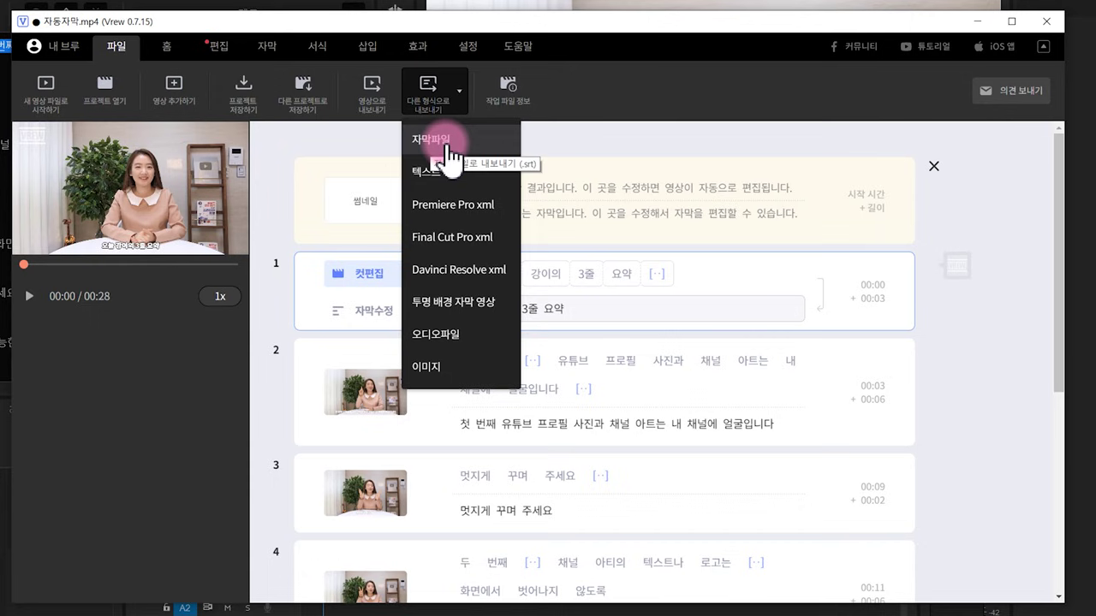
{"action": "left_click", "coordinate": [445, 142]}
{"action": "left_click", "coordinate": [191, 374]}
{"action": "left_click", "coordinate": [599, 437]}
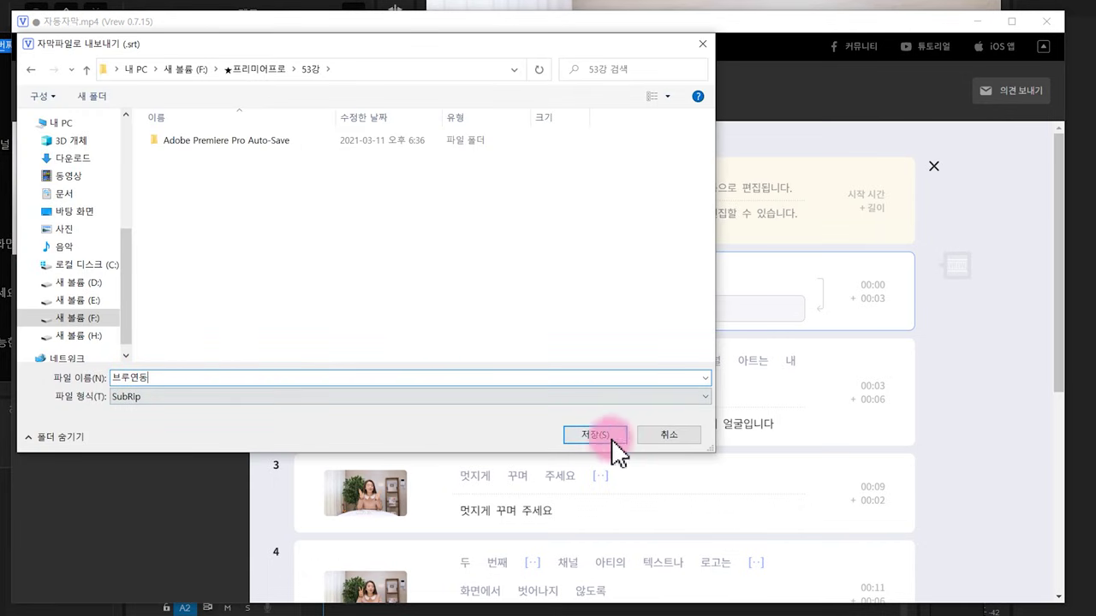
{"action": "left_click", "coordinate": [599, 437]}
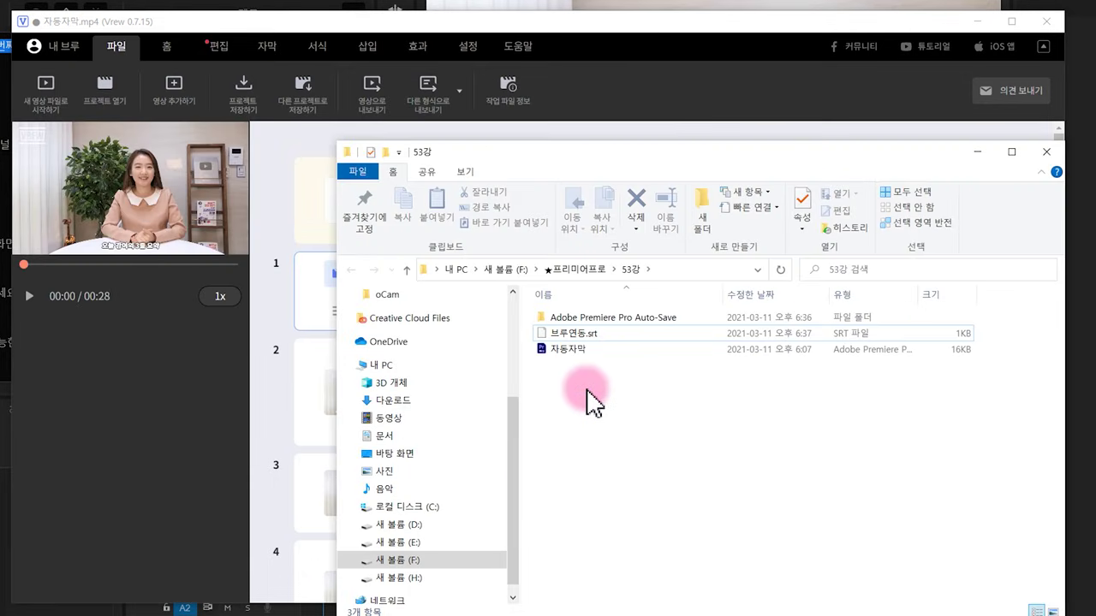
{"action": "left_click", "coordinate": [612, 340]}
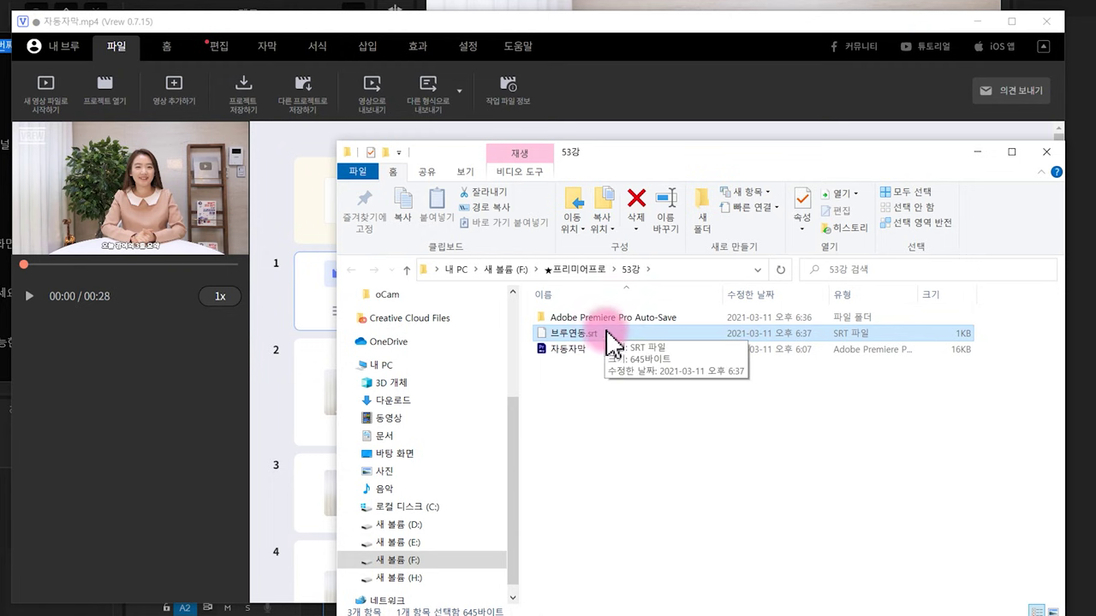
{"action": "left_click", "coordinate": [982, 20]}
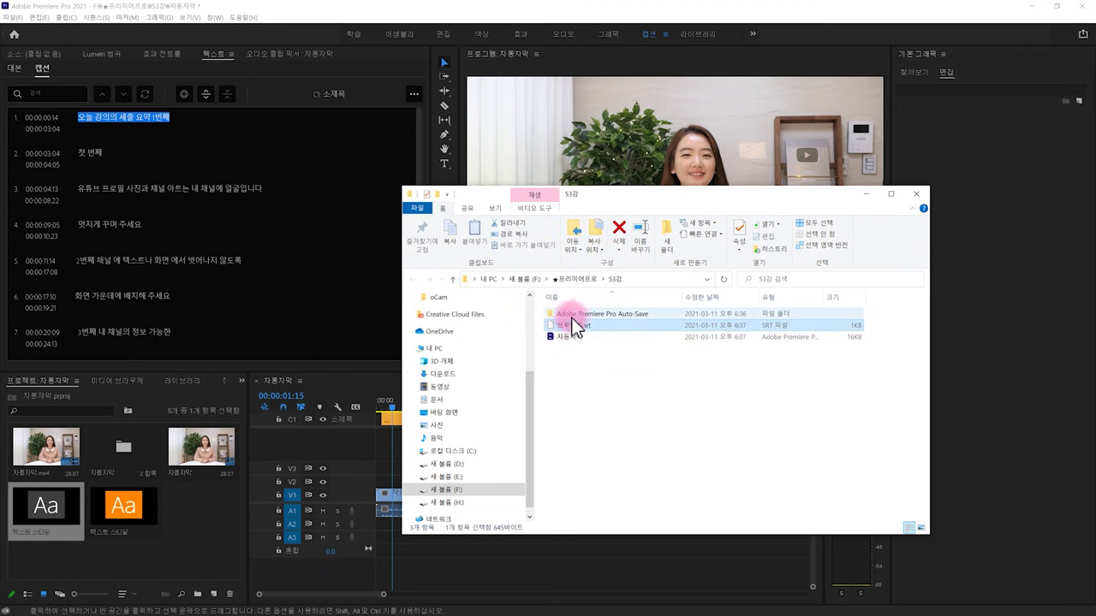
Step: Add 브루연동.srt to the project media and import it as captions from the Captions panel
{"action": "mouse_move", "coordinate": [598, 349]}
{"action": "left_mouse_down"}
{"action": "mouse_move", "coordinate": [49, 465]}
{"action": "mouse_move", "coordinate": [214, 591]}
{"action": "left_mouse_up"}
{"action": "left_click", "coordinate": [414, 450]}
{"action": "left_click", "coordinate": [42, 68]}
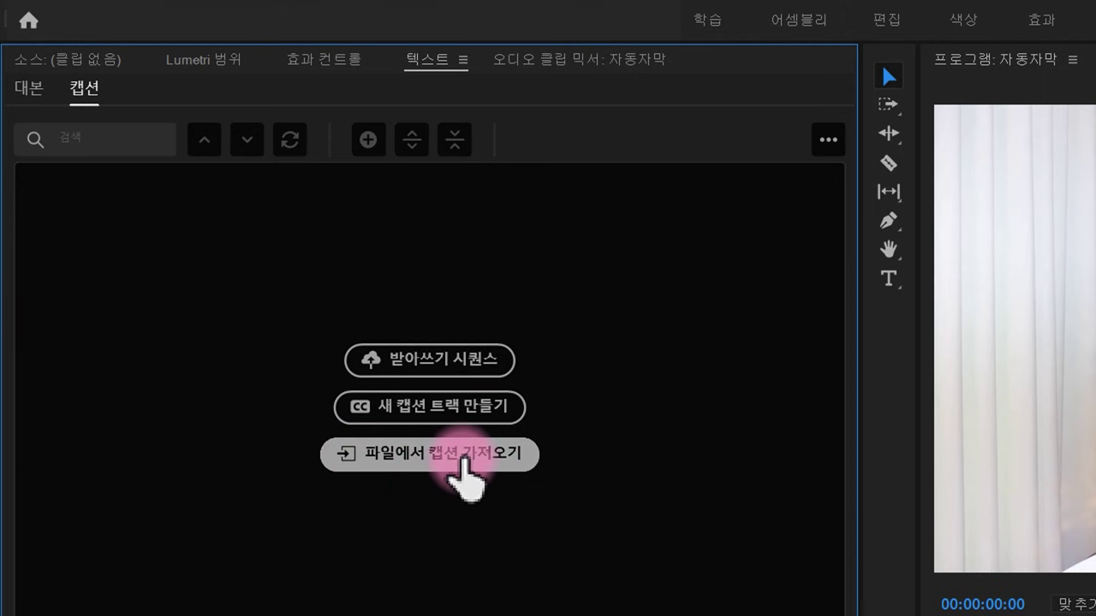
{"action": "left_click", "coordinate": [462, 462]}
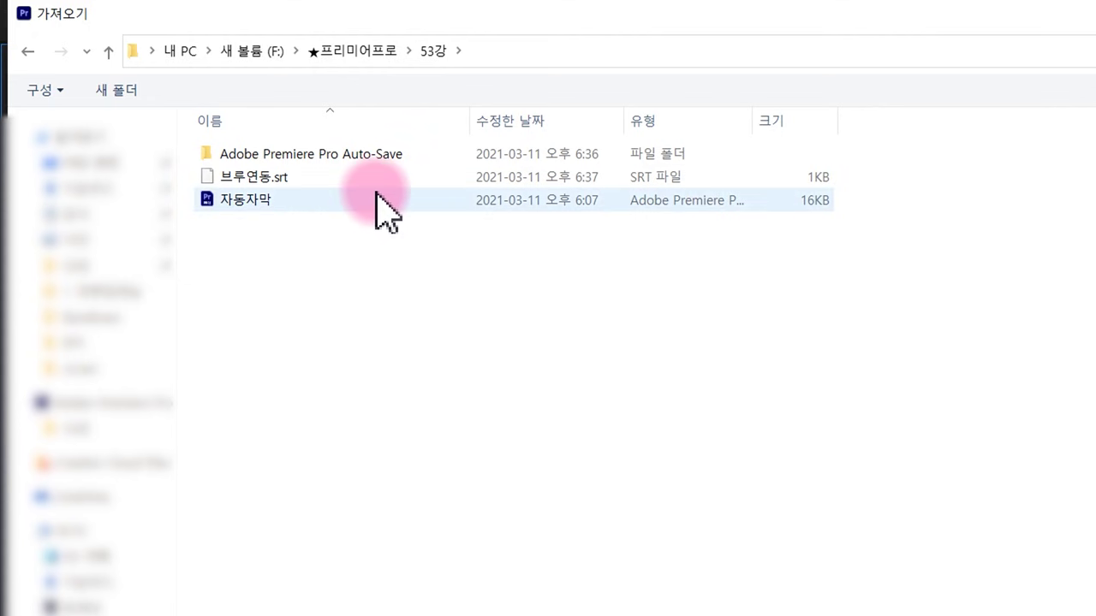
{"action": "left_click", "coordinate": [349, 181]}
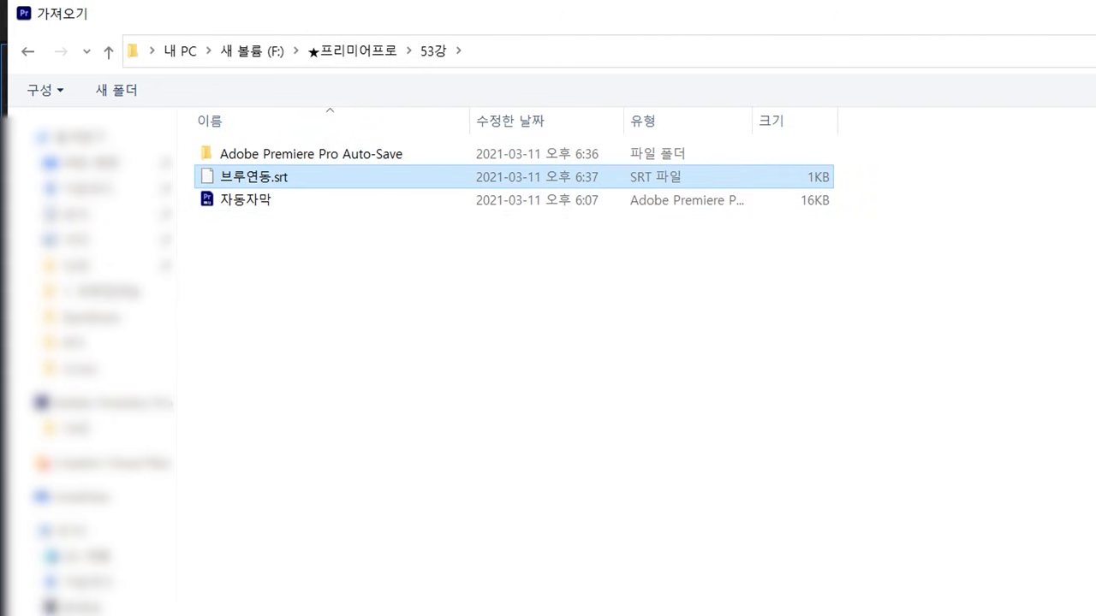
{"action": "key", "text": "Return"}
{"action": "left_click", "coordinate": [567, 271]}
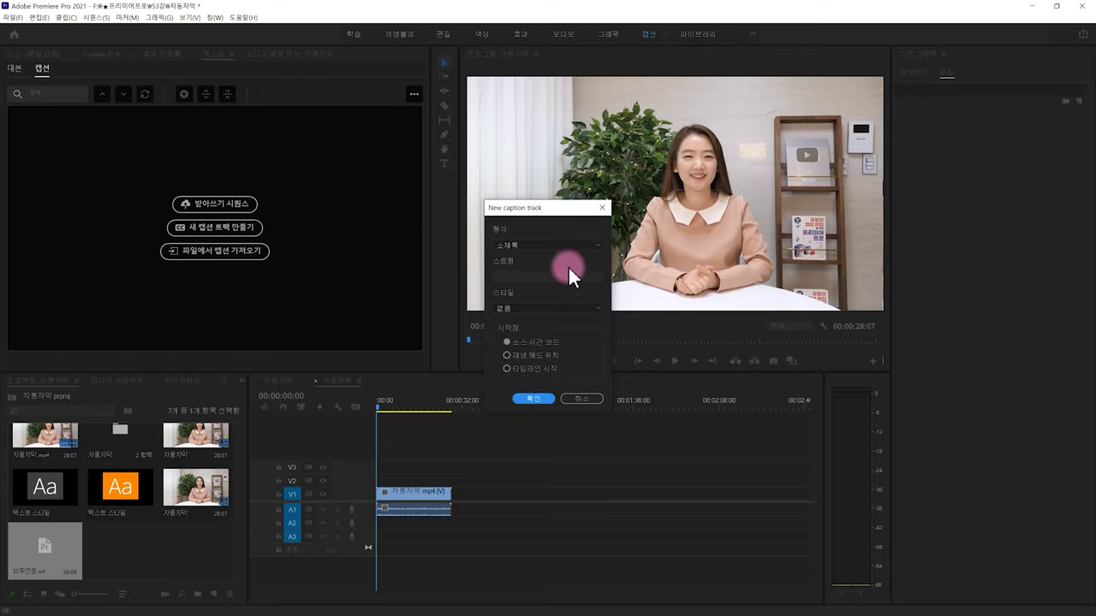
Step: Create the caption track from the SRT and preview captions such as '멋지게 꾸며 주세요'
{"action": "left_click", "coordinate": [534, 399]}
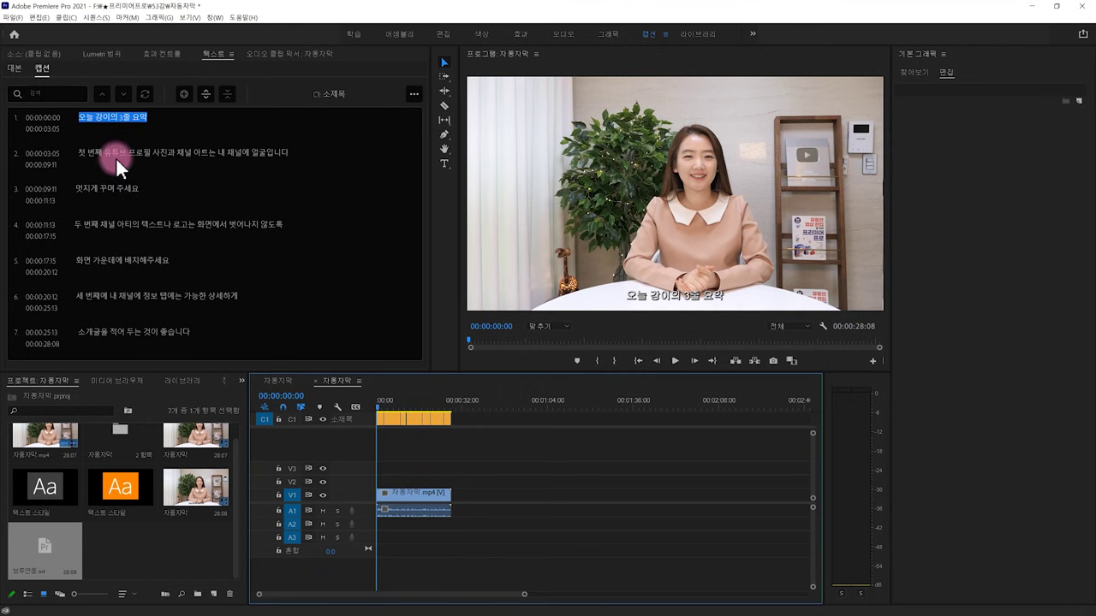
{"action": "left_click", "coordinate": [118, 155]}
{"action": "left_click", "coordinate": [116, 185]}
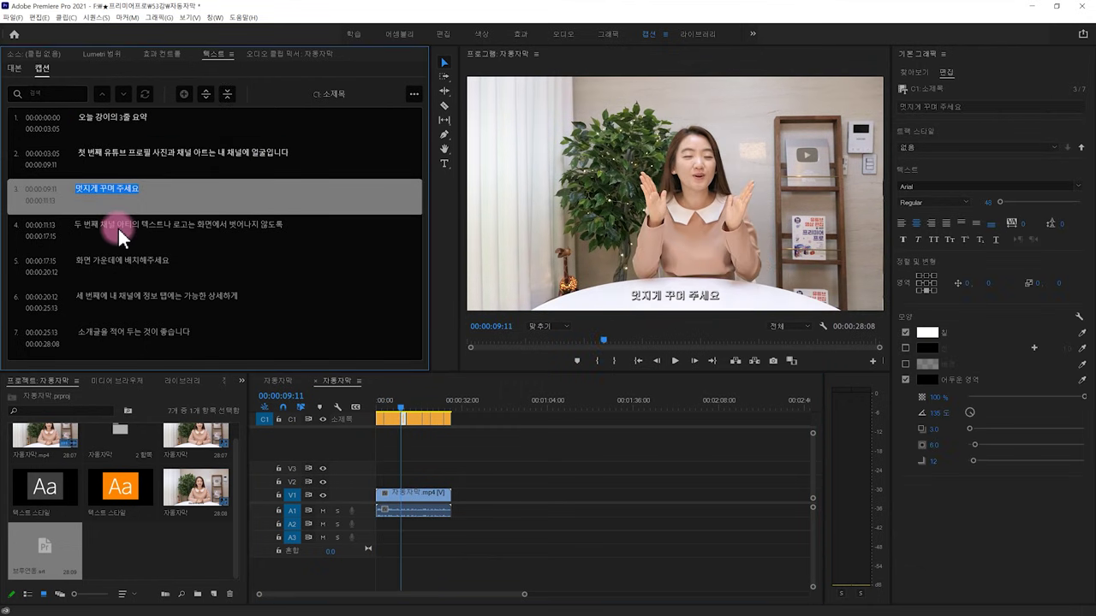
{"action": "left_click", "coordinate": [127, 155]}
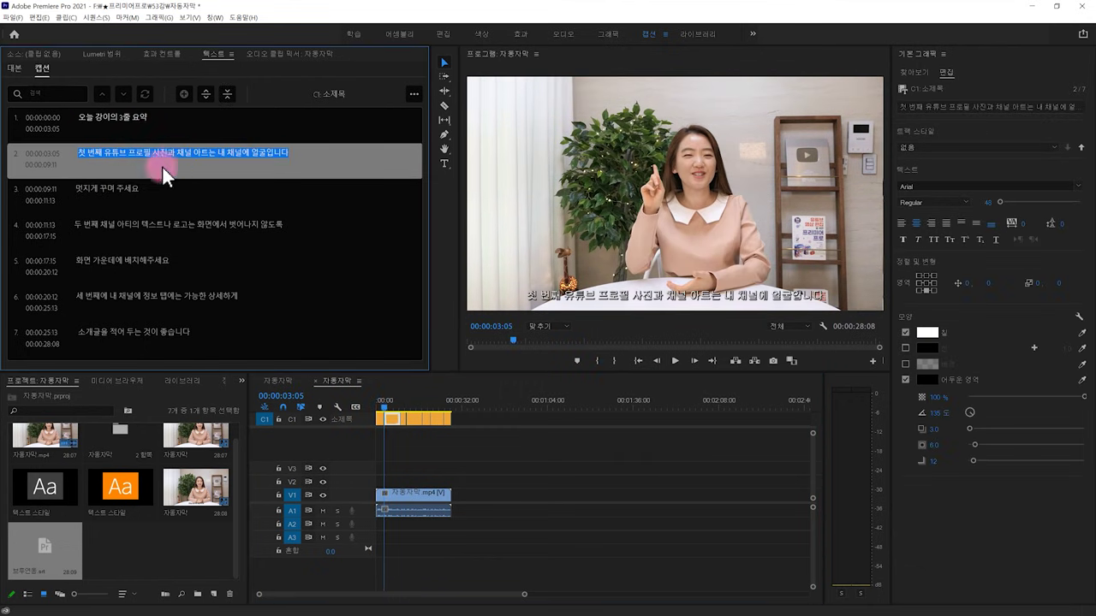
{"action": "left_click", "coordinate": [484, 455]}
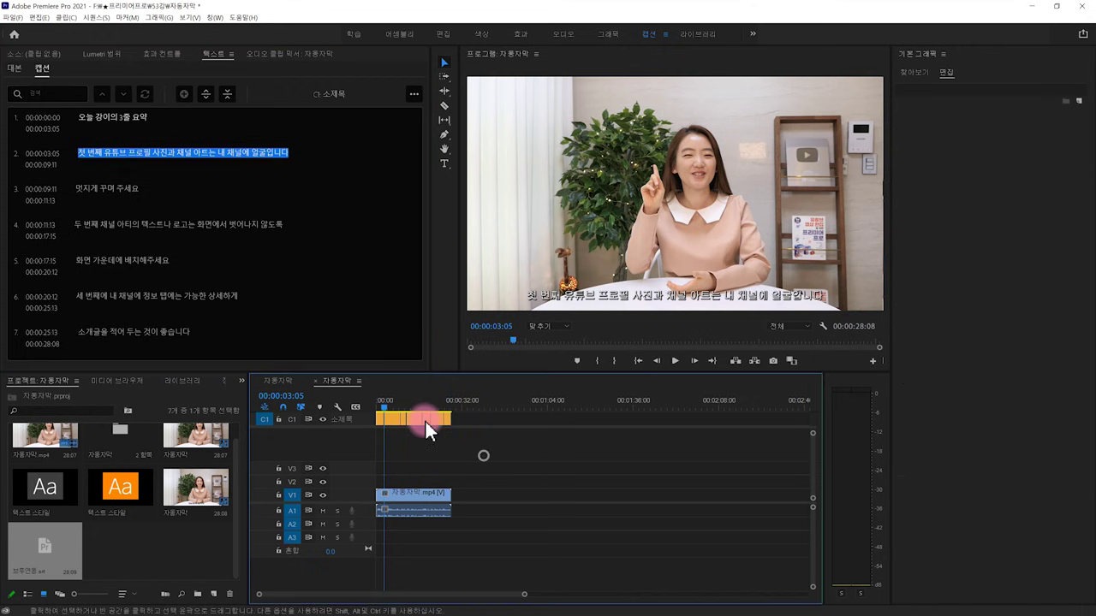
{"action": "left_click", "coordinate": [385, 401]}
{"action": "key", "text": "="}
{"action": "key", "text": "="}
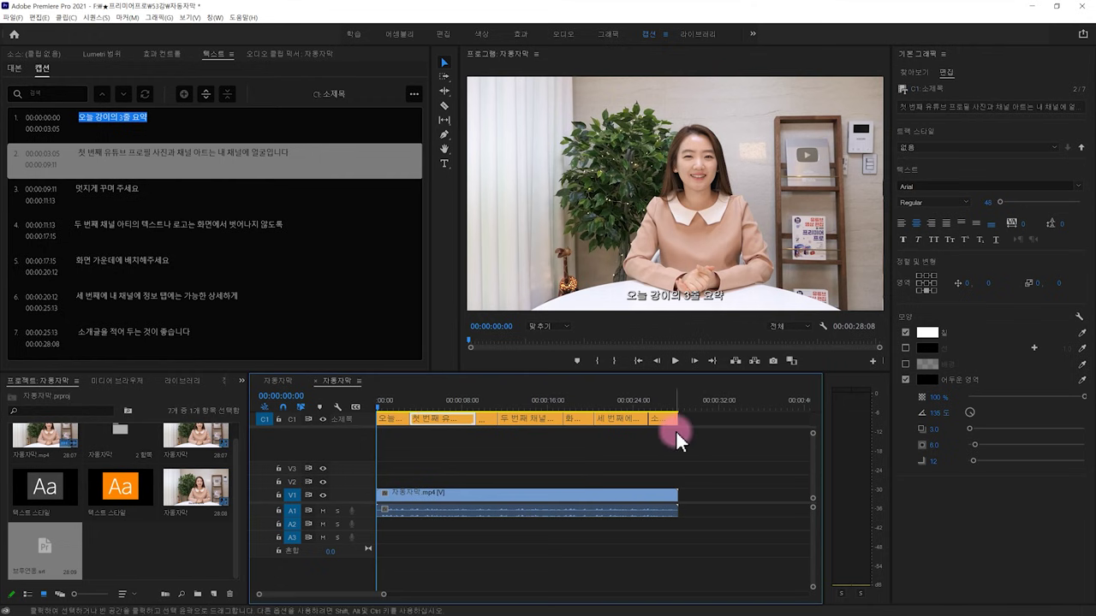
Step: Try the orange track style, then set the captions to the black text style
{"action": "left_click", "coordinate": [963, 147]}
{"action": "left_click", "coordinate": [959, 195]}
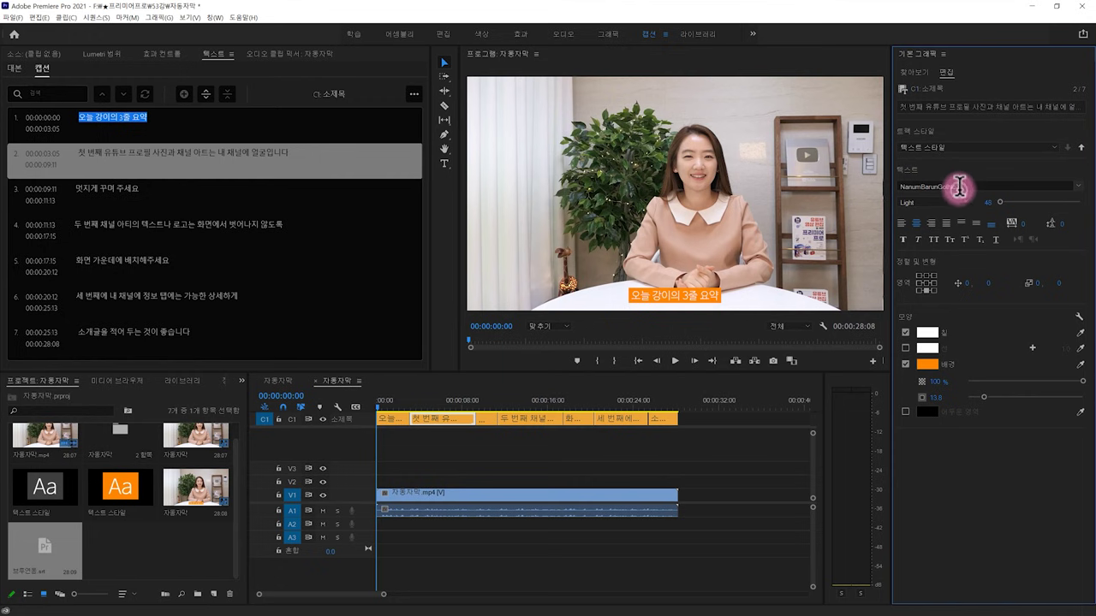
{"action": "left_click", "coordinate": [946, 147]}
{"action": "left_click", "coordinate": [942, 180]}
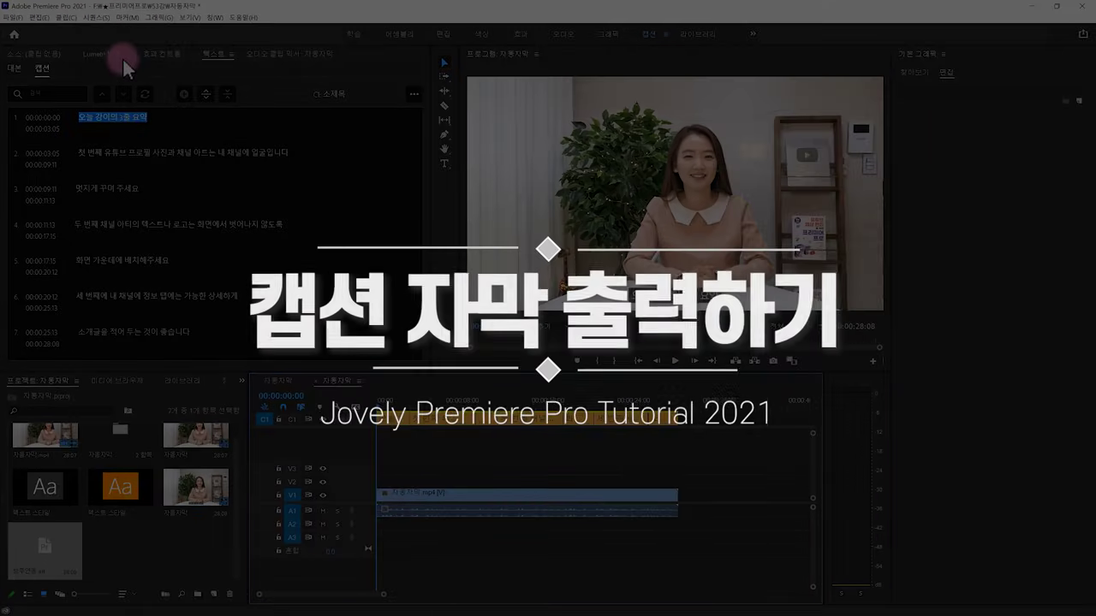
Step: Open the Export Media settings for the sequence
{"action": "left_click", "coordinate": [15, 19]}
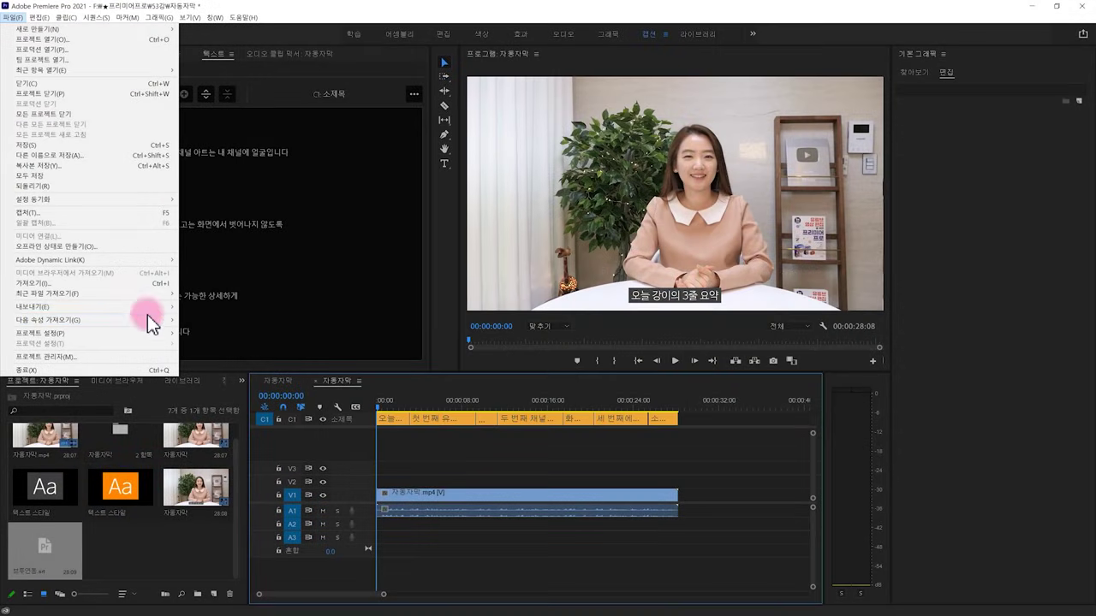
{"action": "mouse_move", "coordinate": [147, 308]}
{"action": "left_click", "coordinate": [204, 306]}
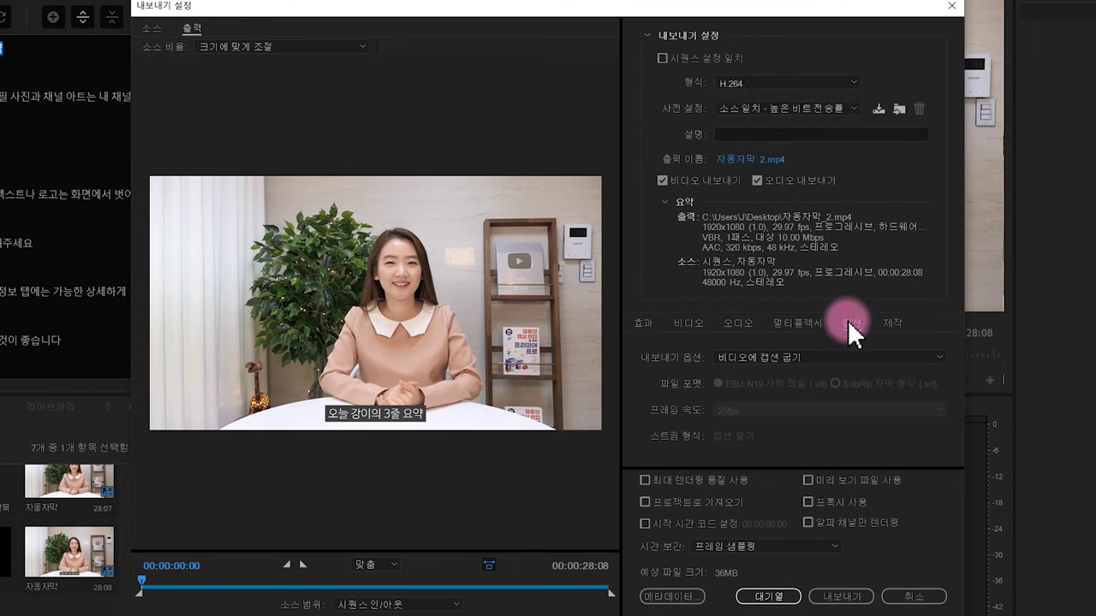
Step: Compare the caption export options, finally choosing Burn Captions Into Video
{"action": "left_click", "coordinate": [778, 358]}
{"action": "left_click", "coordinate": [775, 373]}
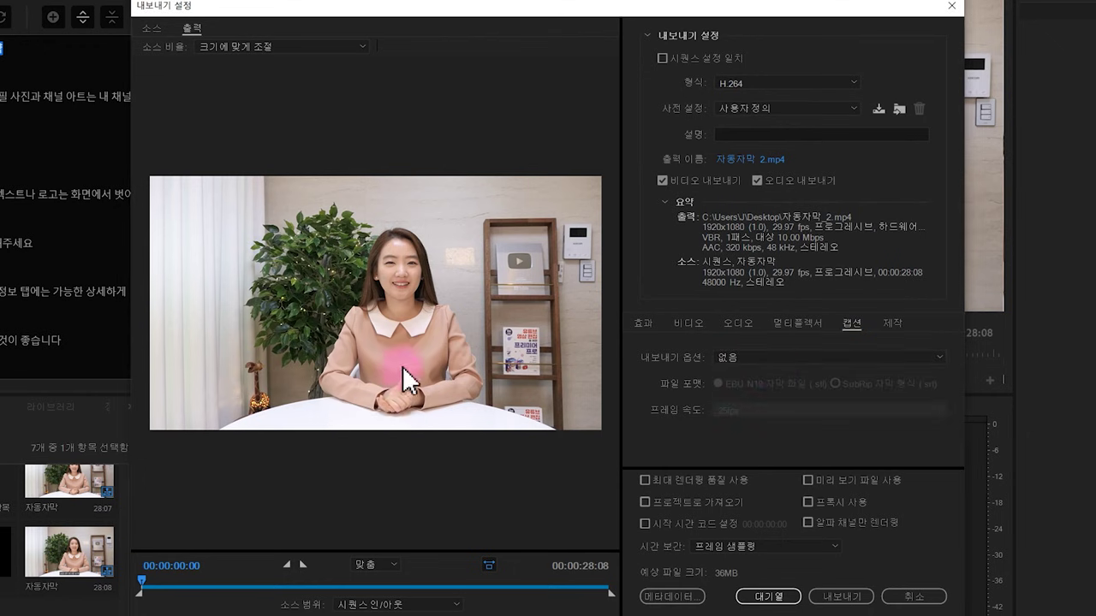
{"action": "left_click", "coordinate": [749, 360]}
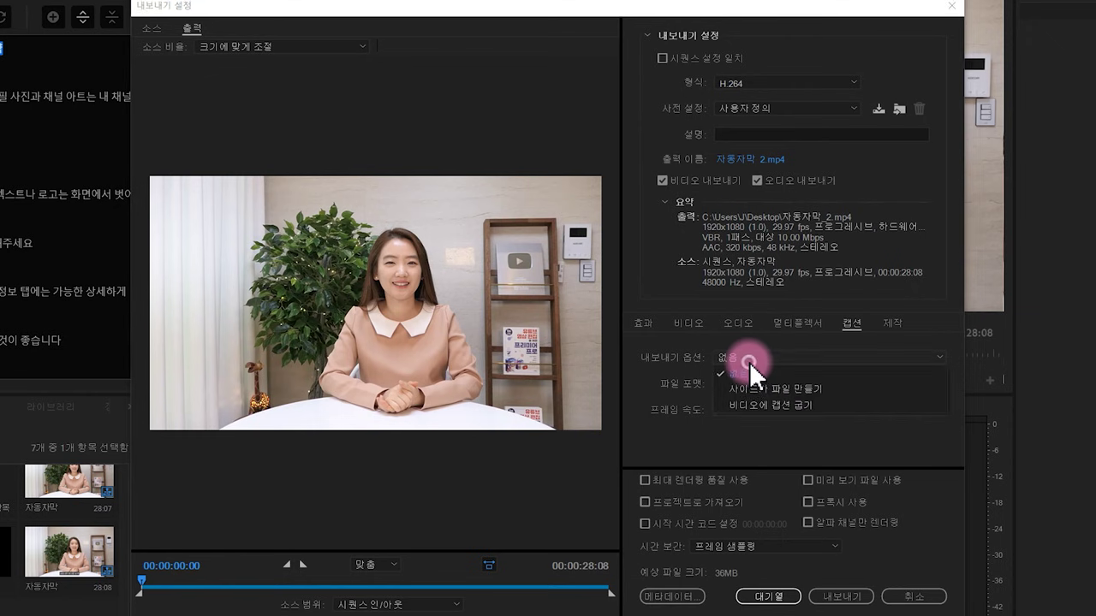
{"action": "left_click", "coordinate": [813, 404]}
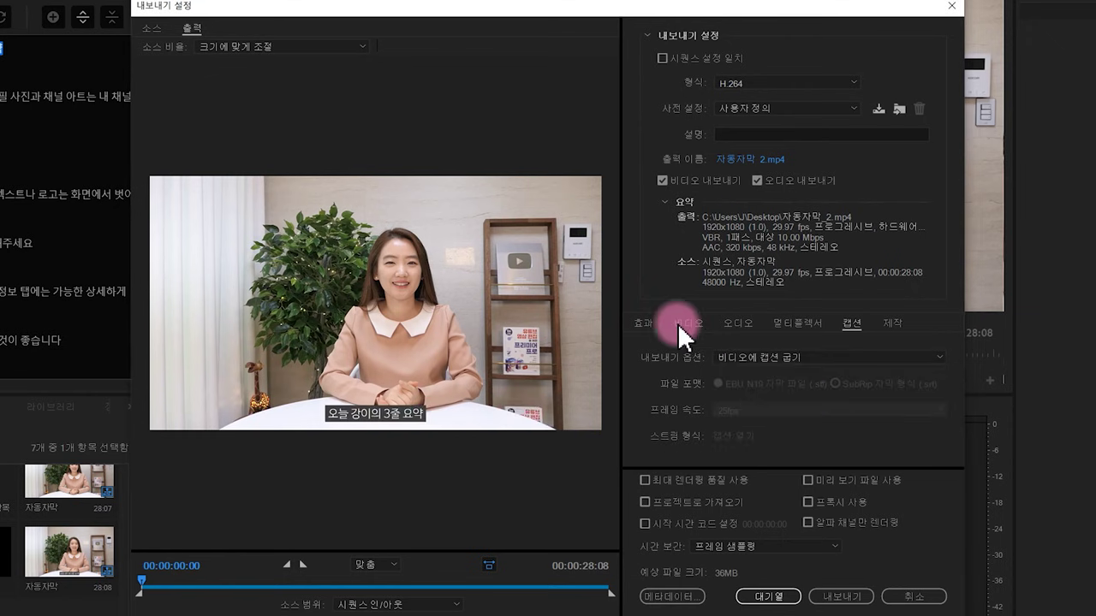
{"action": "left_click", "coordinate": [805, 355]}
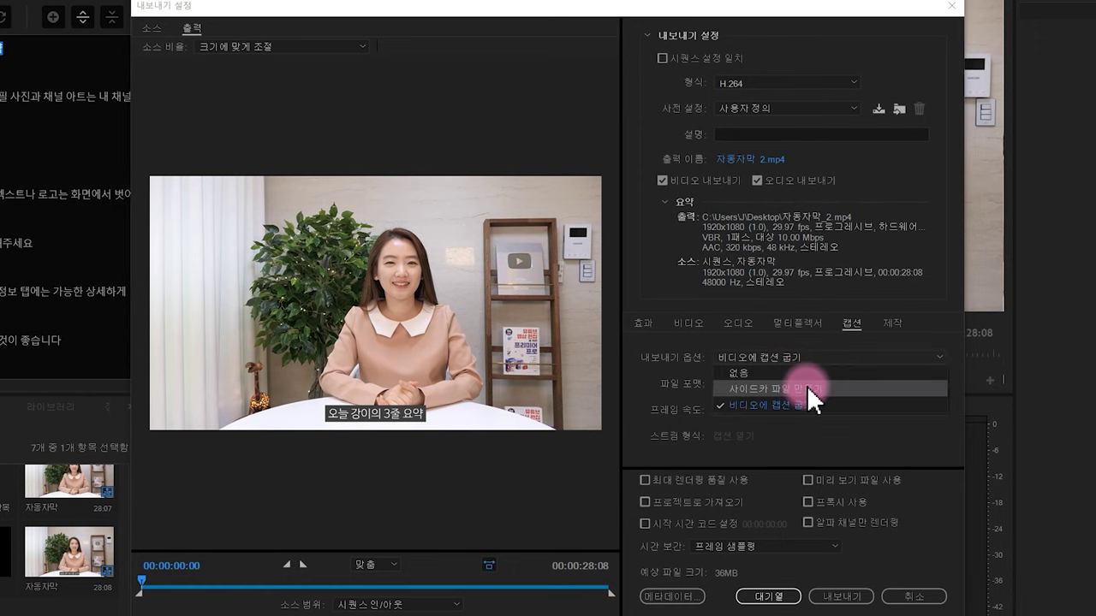
{"action": "left_click", "coordinate": [806, 388]}
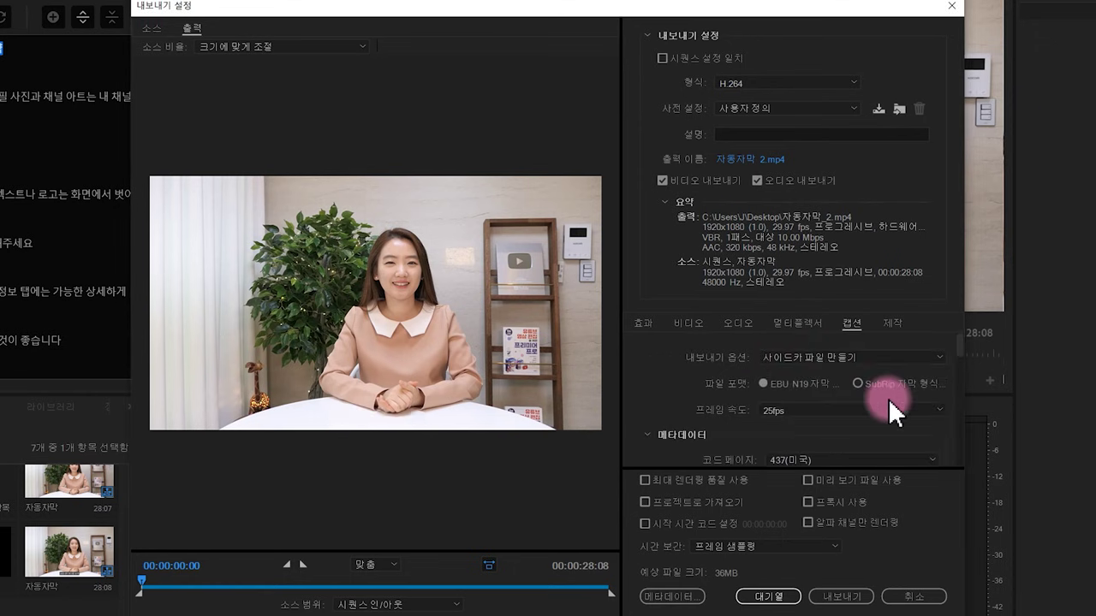
{"action": "left_click", "coordinate": [856, 357]}
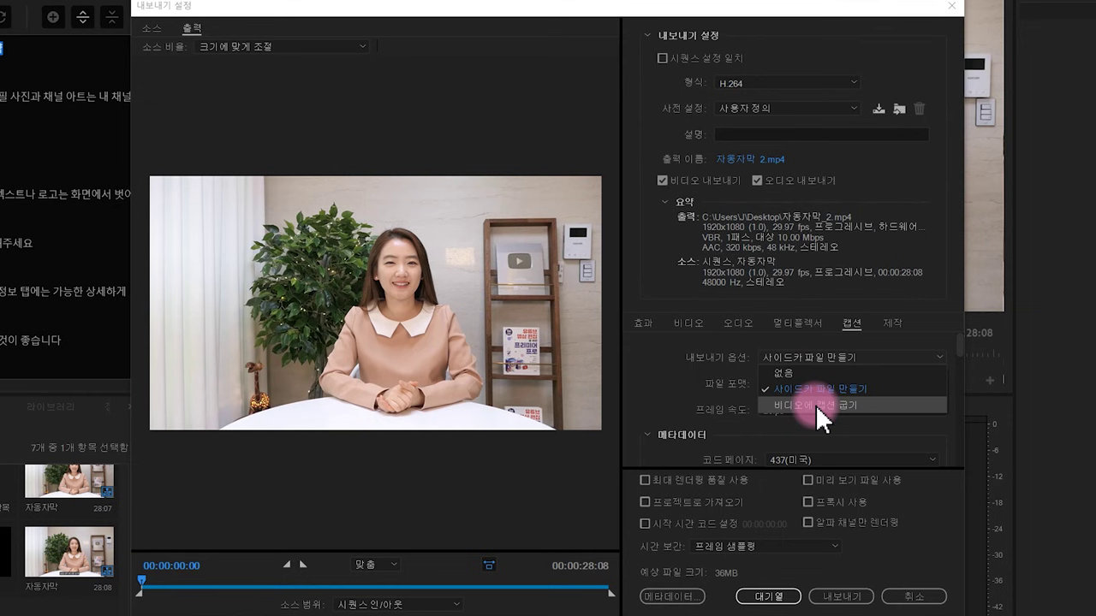
{"action": "left_click", "coordinate": [823, 405]}
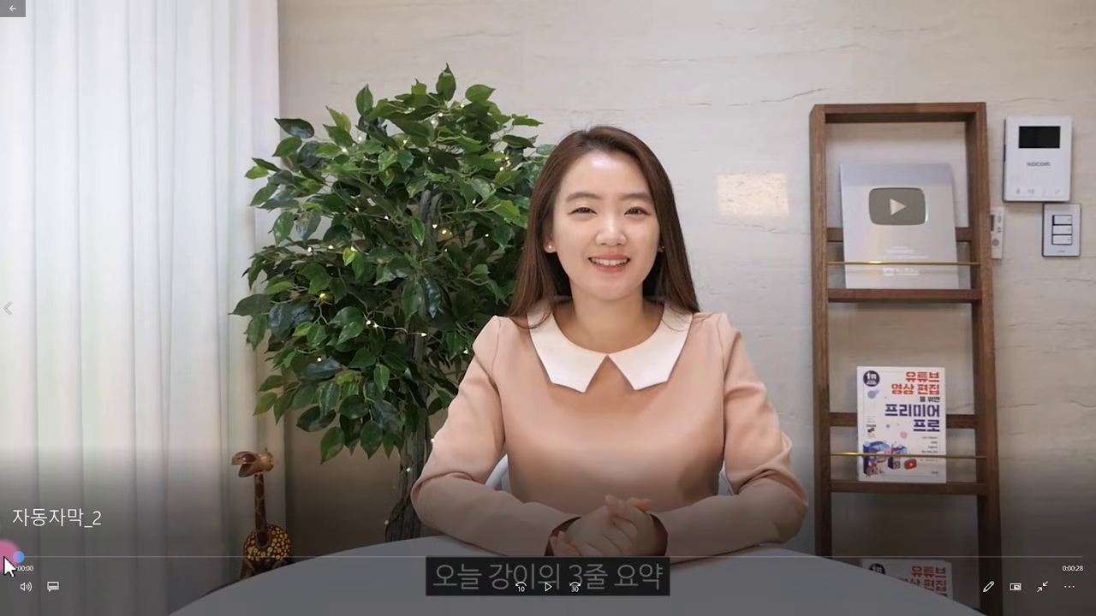
Step: Skip ahead in the exported 자동자막_2 video to see the burned-in captions change
{"action": "mouse_move", "coordinate": [28, 558]}
{"action": "left_mouse_down"}
{"action": "mouse_move", "coordinate": [306, 582]}
{"action": "mouse_move", "coordinate": [466, 559]}
{"action": "mouse_move", "coordinate": [651, 562]}
{"action": "mouse_move", "coordinate": [991, 542]}
{"action": "left_mouse_up"}
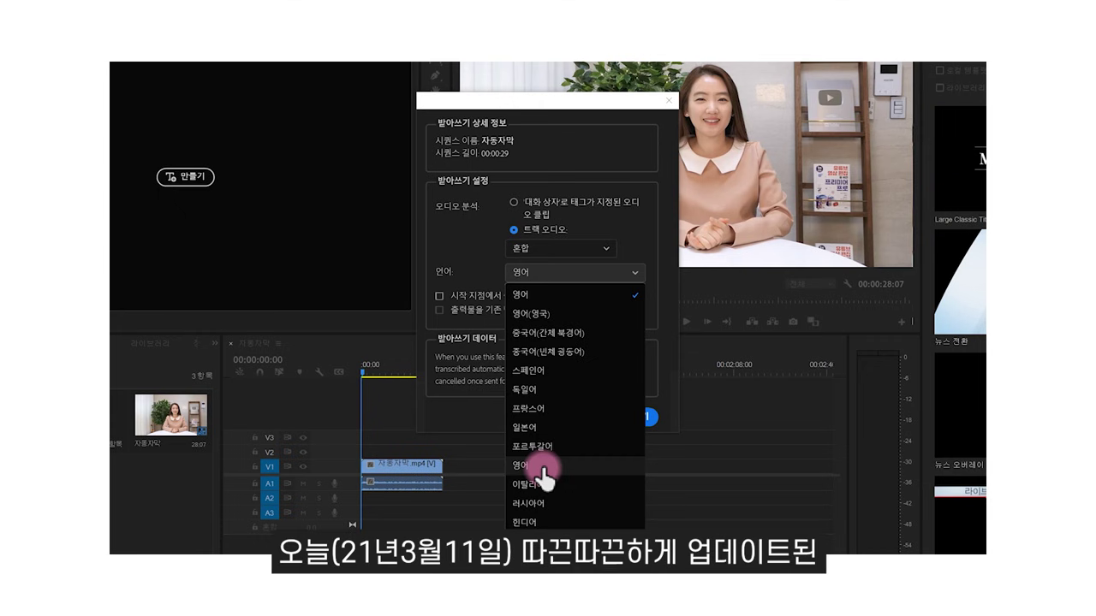